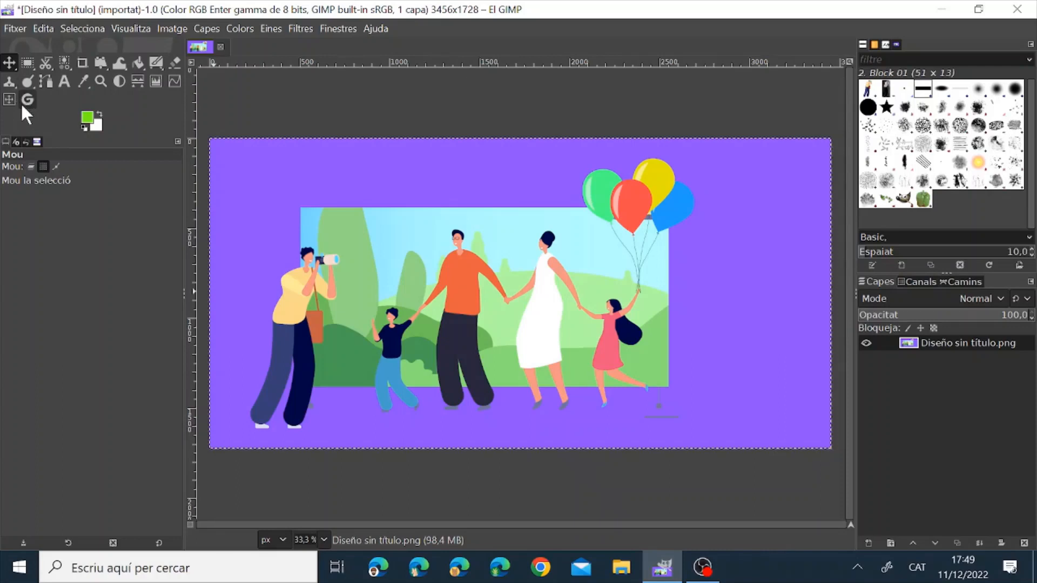
left_click(46, 61)
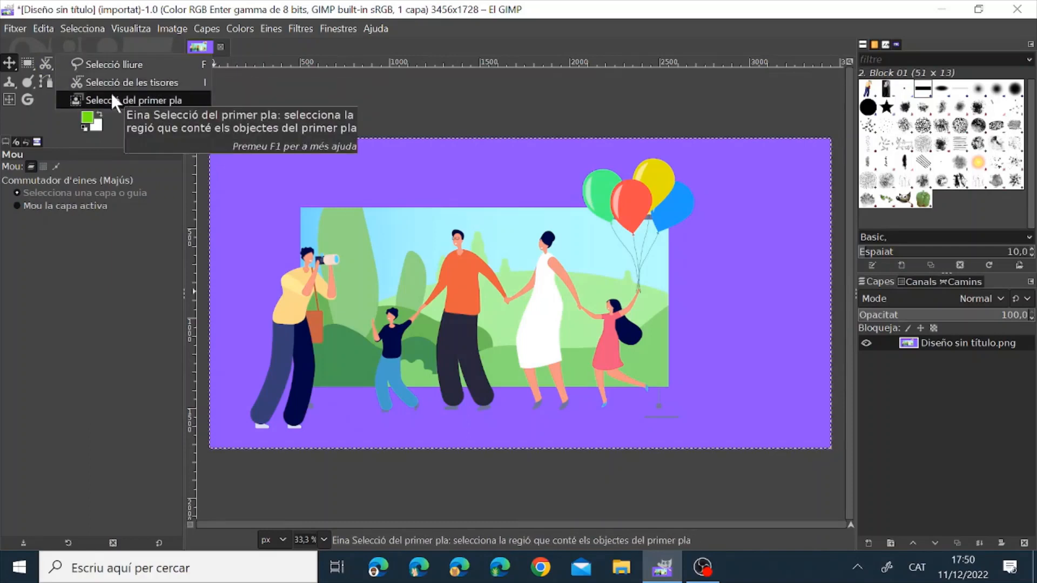
left_click(143, 142)
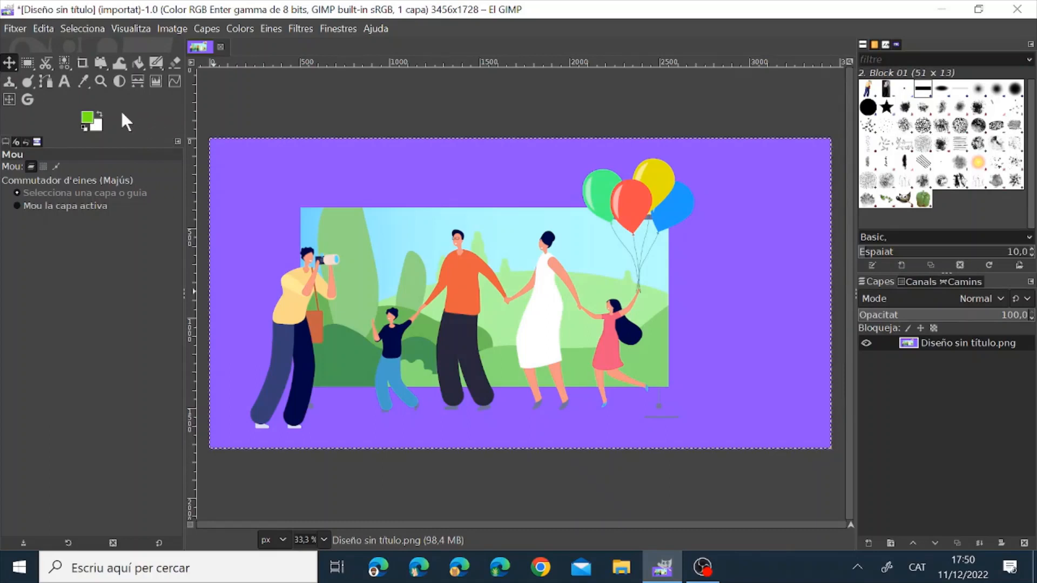
Disable the use of tool groups in the Toolbox preferences and apply the change
left_click(47, 29)
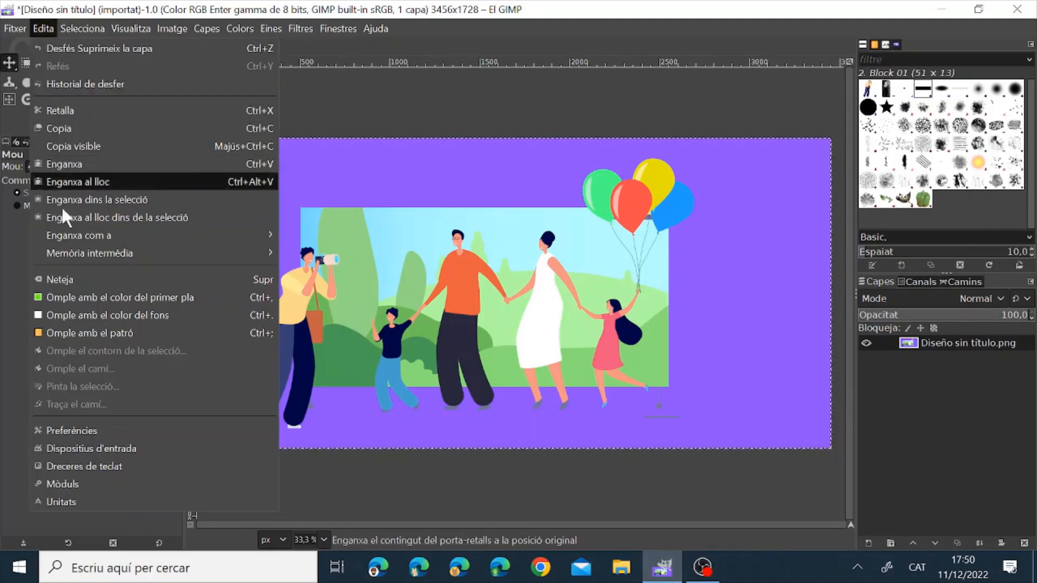
left_click(88, 430)
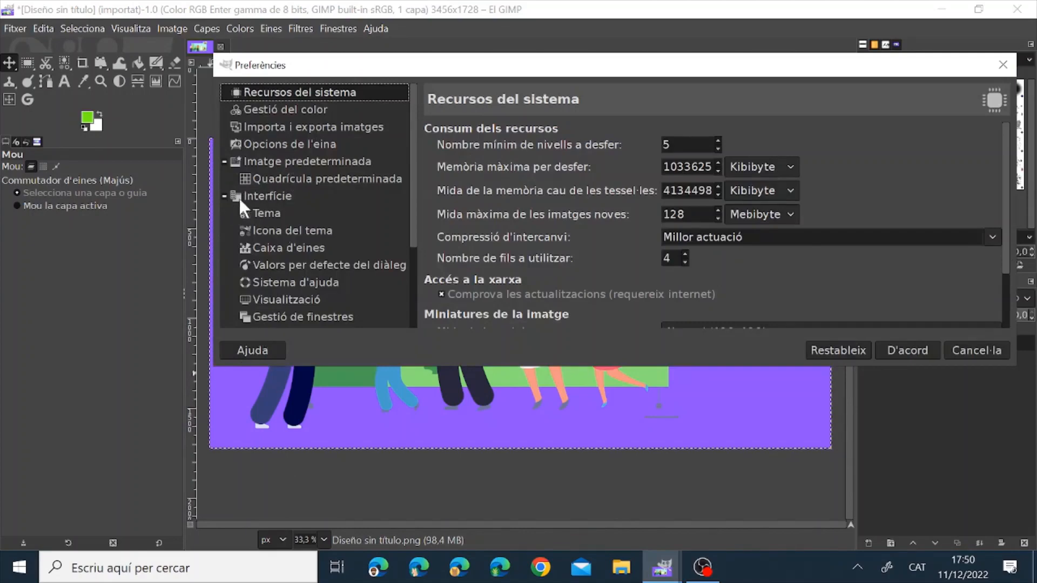
left_click(282, 248)
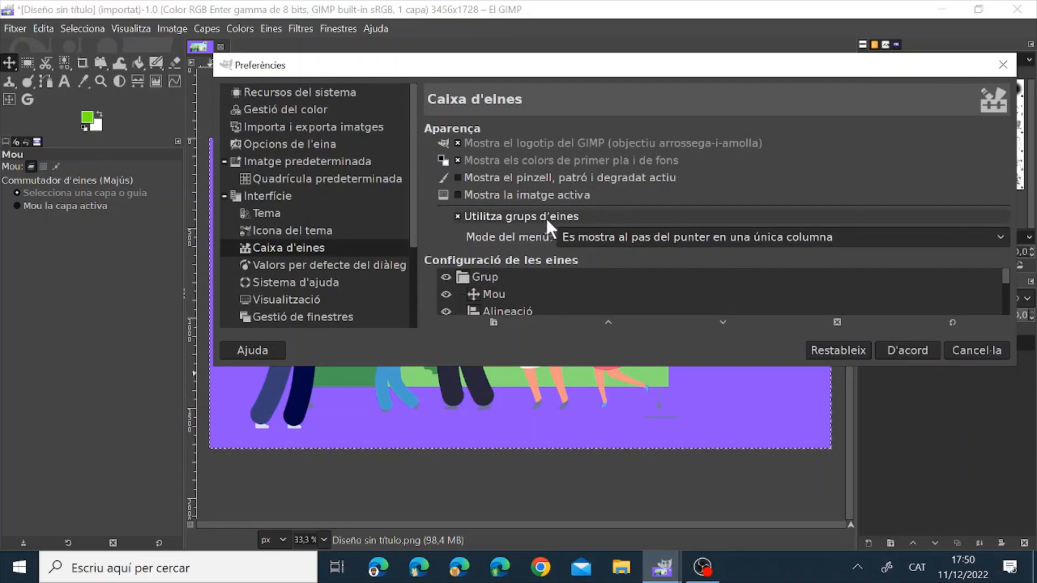
left_click(456, 215)
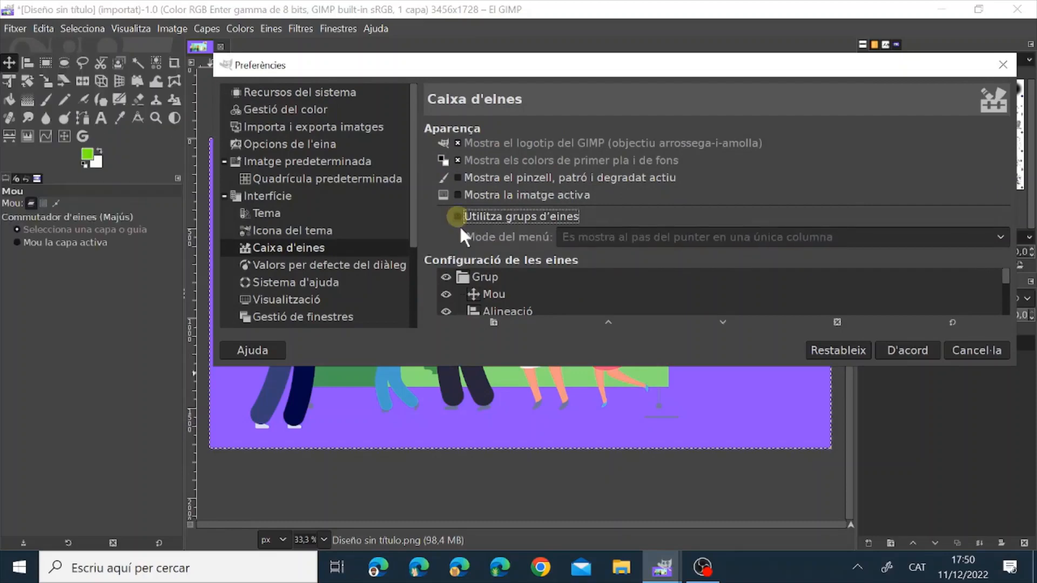
left_click(903, 351)
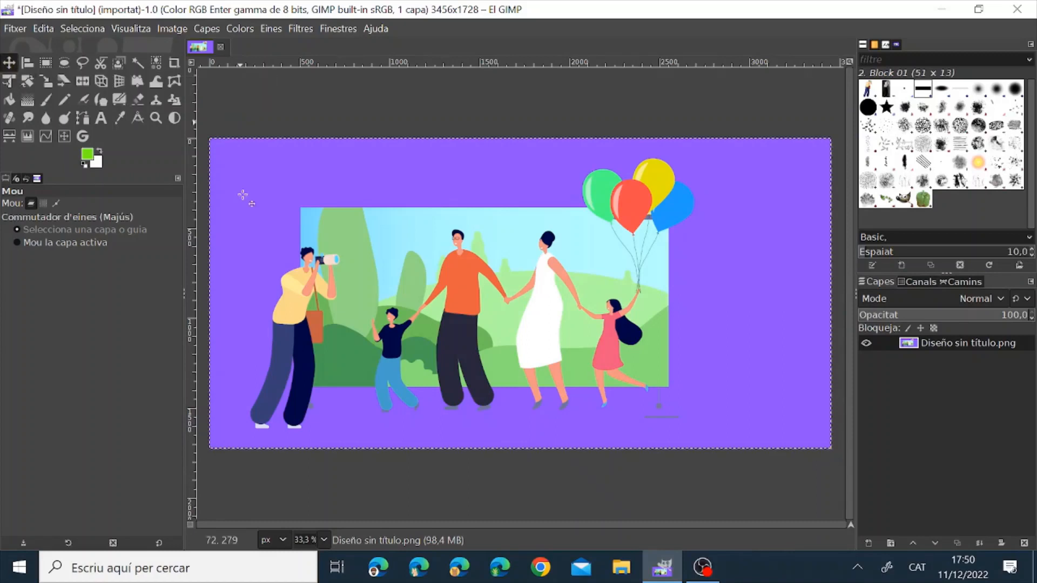
Move the image layer to the right of the canvas with the Move tool and return it to its original place
left_click(308, 248)
left_click_drag(260, 210, 375, 224)
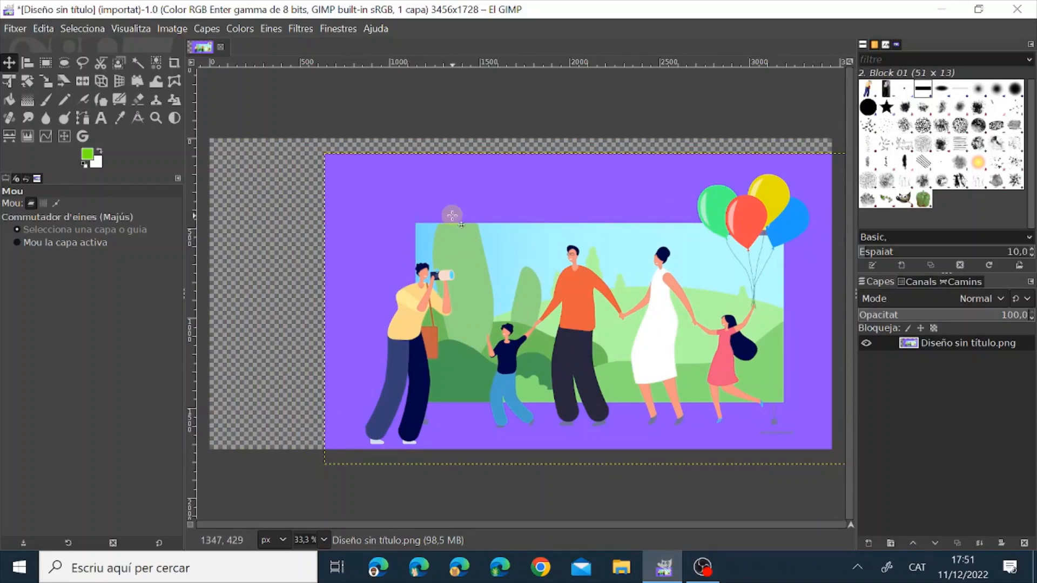
left_click_drag(449, 219, 337, 201)
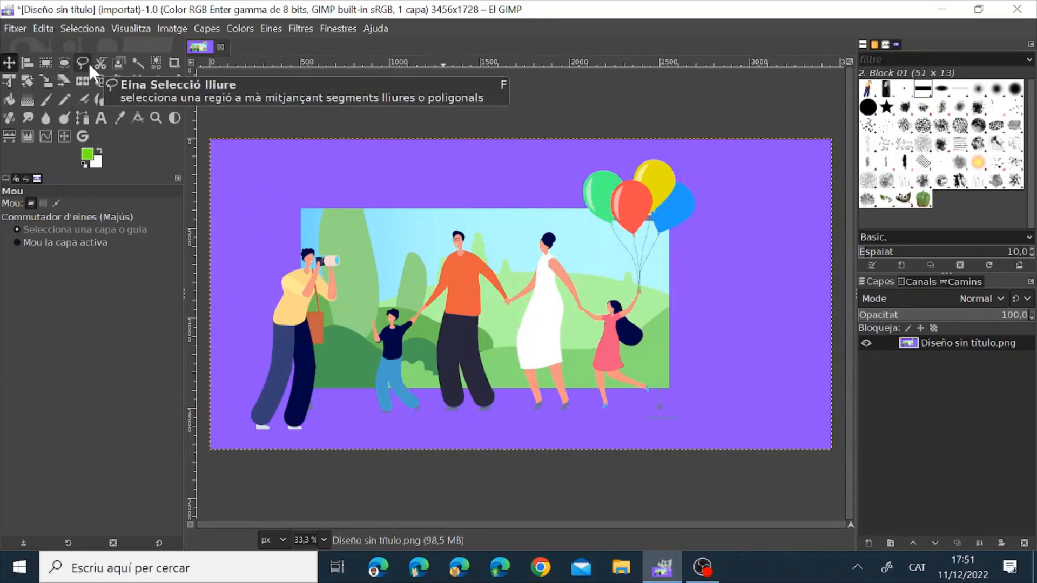
Draw a rectangular selection around the man with the binoculars, adjusting it to about 696 × 1128 px at position 165, 546
left_click(45, 62)
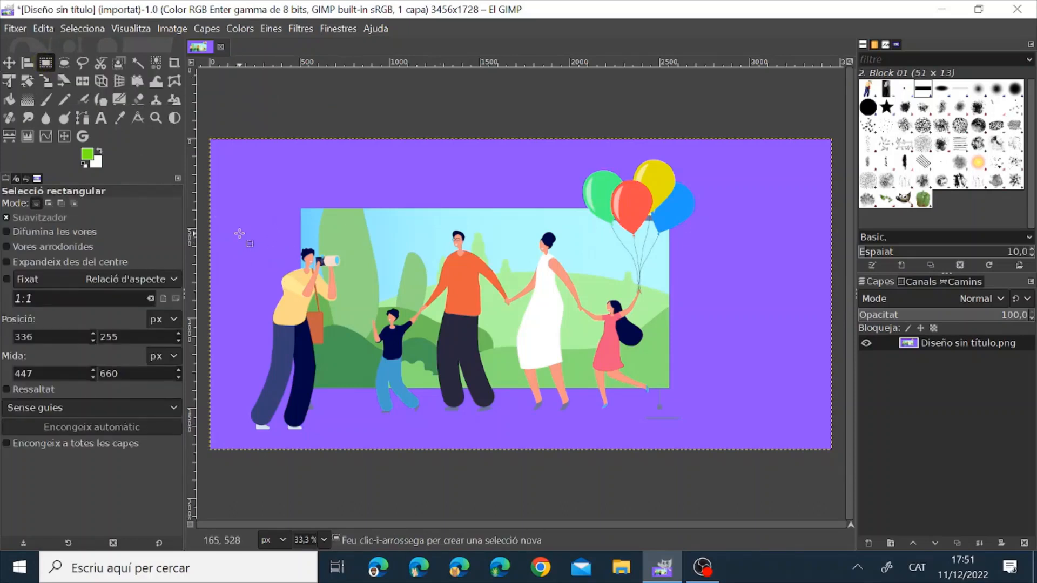
left_click_drag(239, 233, 346, 438)
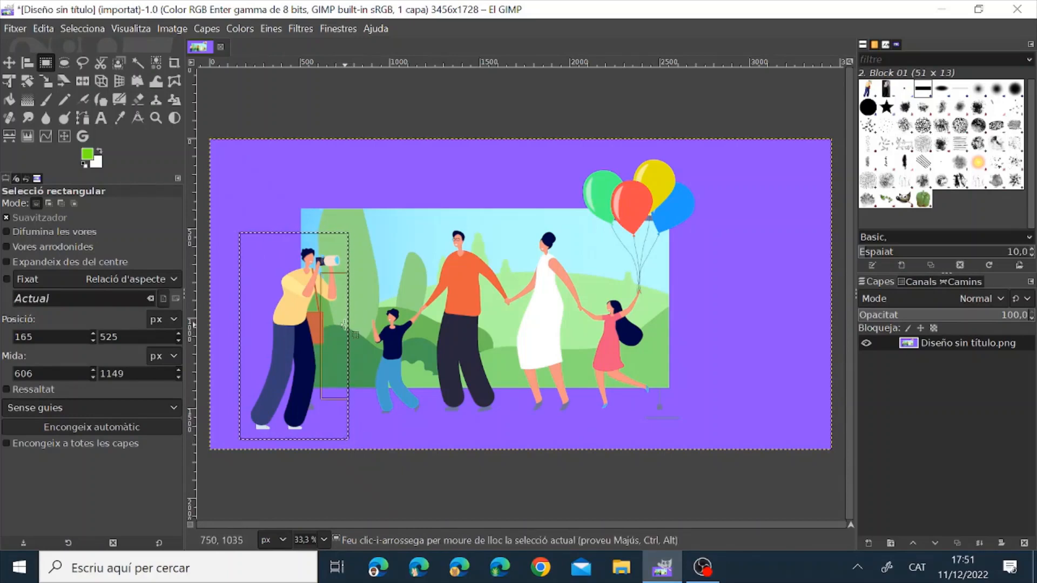
mouse_move(344, 323)
left_mouse_down()
mouse_move(451, 325)
mouse_move(359, 326)
left_mouse_up()
mouse_move(348, 238)
left_mouse_down()
mouse_move(402, 183)
mouse_move(348, 233)
mouse_move(353, 243)
left_mouse_up()
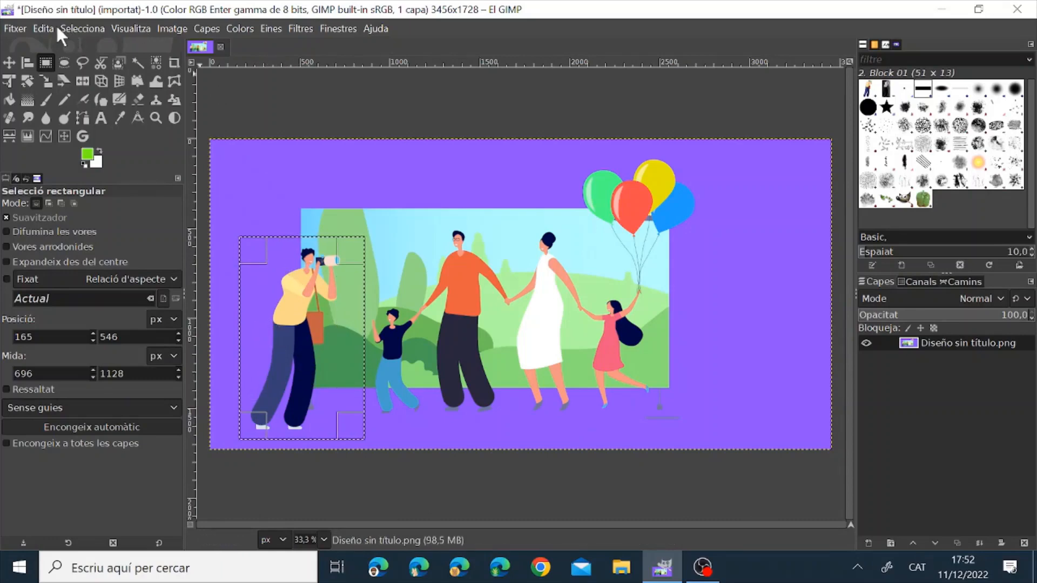
Cut the selected man, paste him, and move the floating selection onto the purple area beside the girl
left_click(39, 30)
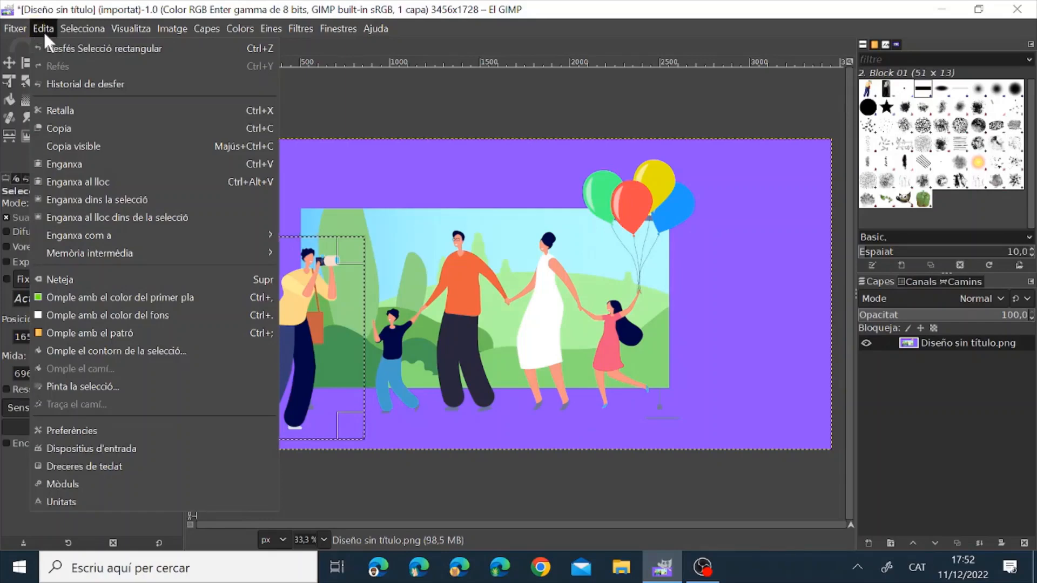
left_click(60, 108)
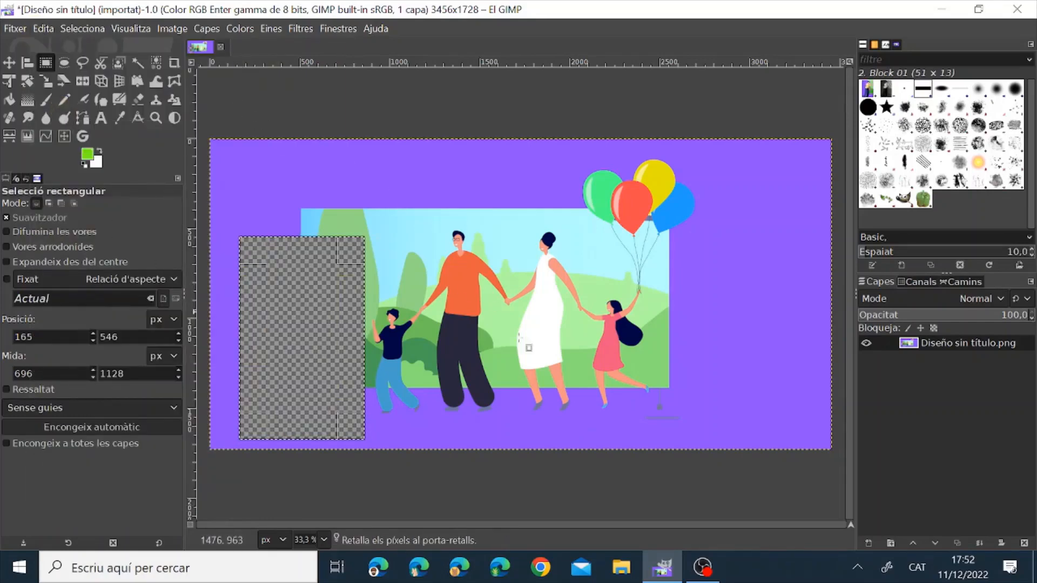
left_click(45, 28)
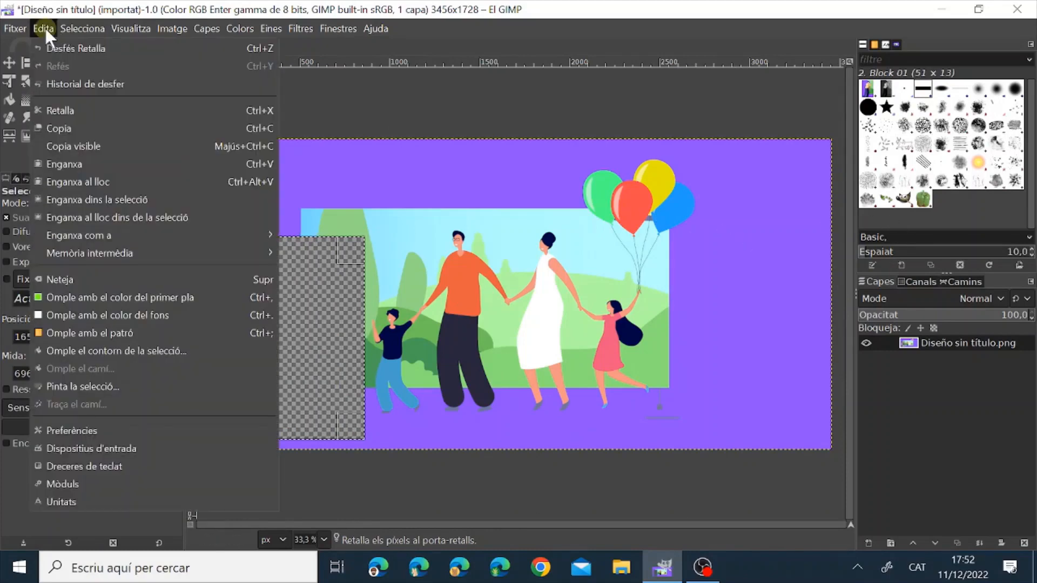
left_click(60, 164)
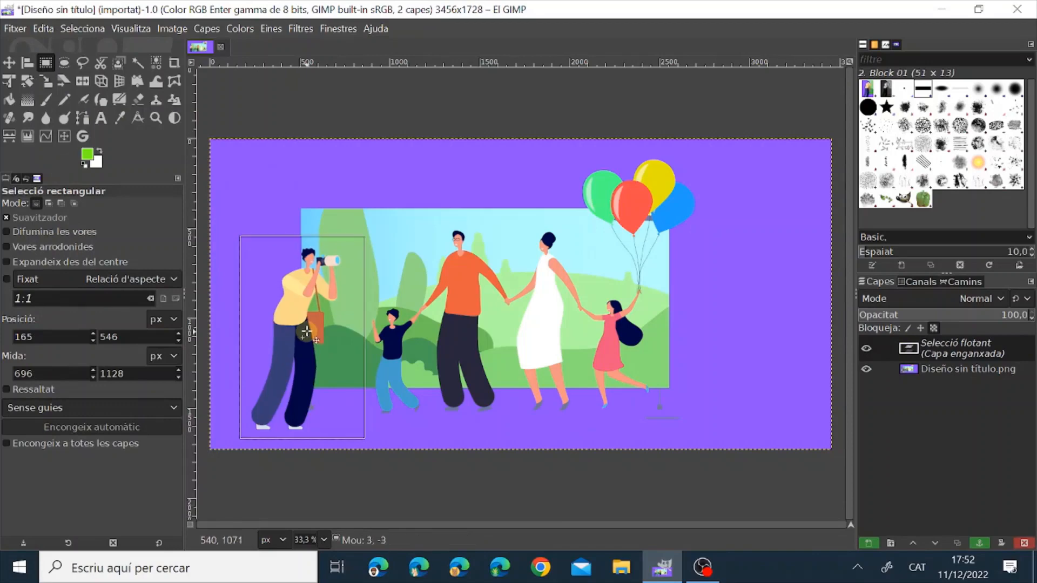
left_click_drag(306, 332, 743, 309)
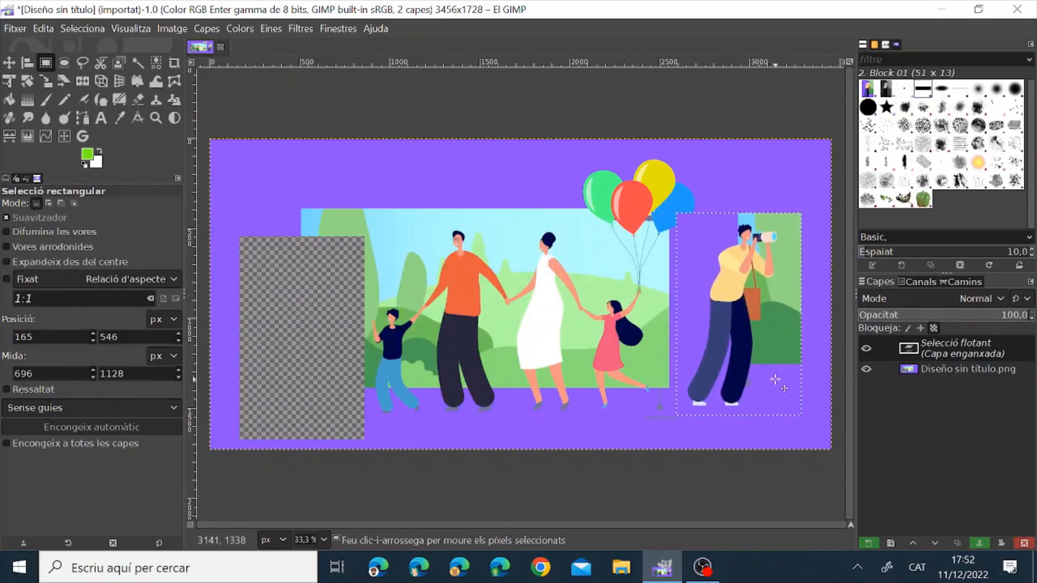
Undo the cut, paste and move of the man and clear the rectangular selection
key("ctrl+z")
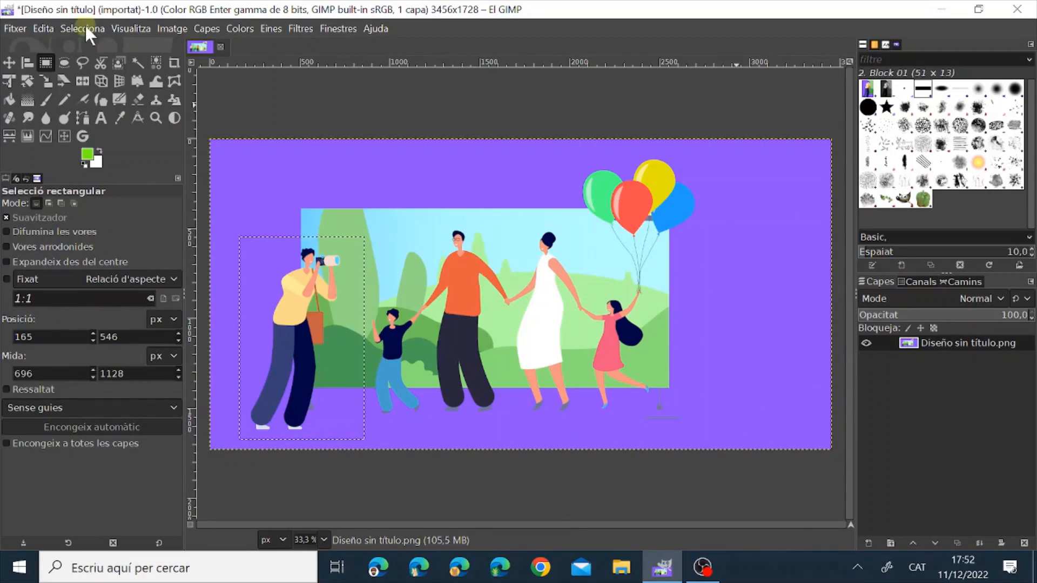
left_click(85, 24)
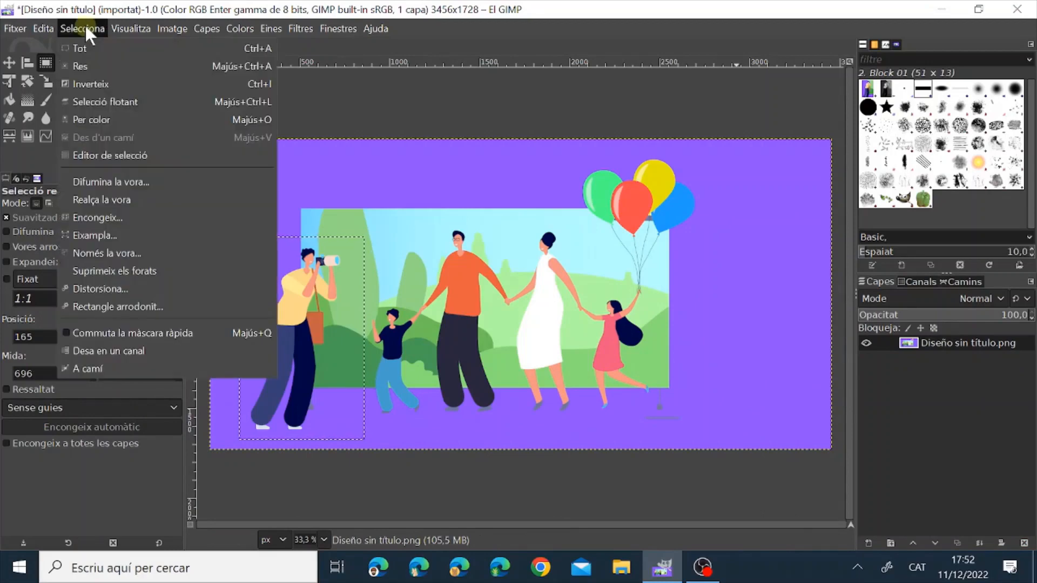
left_click(87, 65)
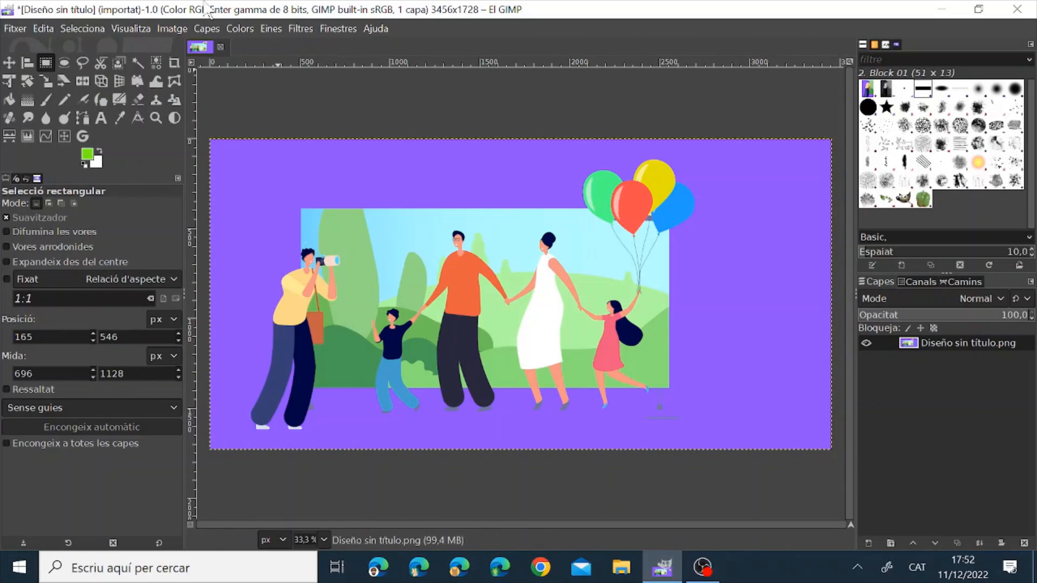
Draw an elliptical selection of about 210 × 285 px over the red balloon and clear it
left_click(64, 62)
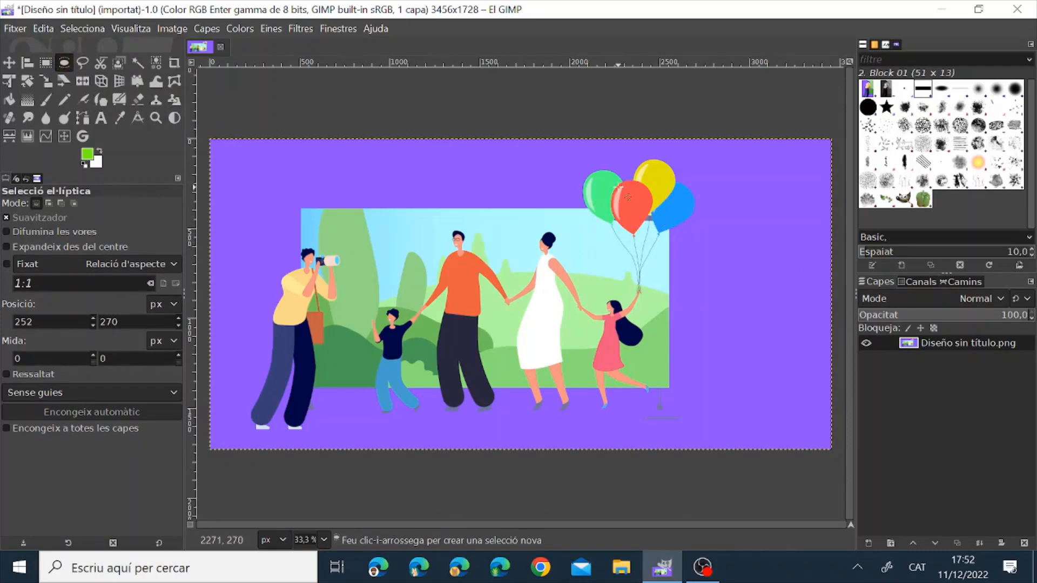
left_click_drag(616, 186, 635, 216)
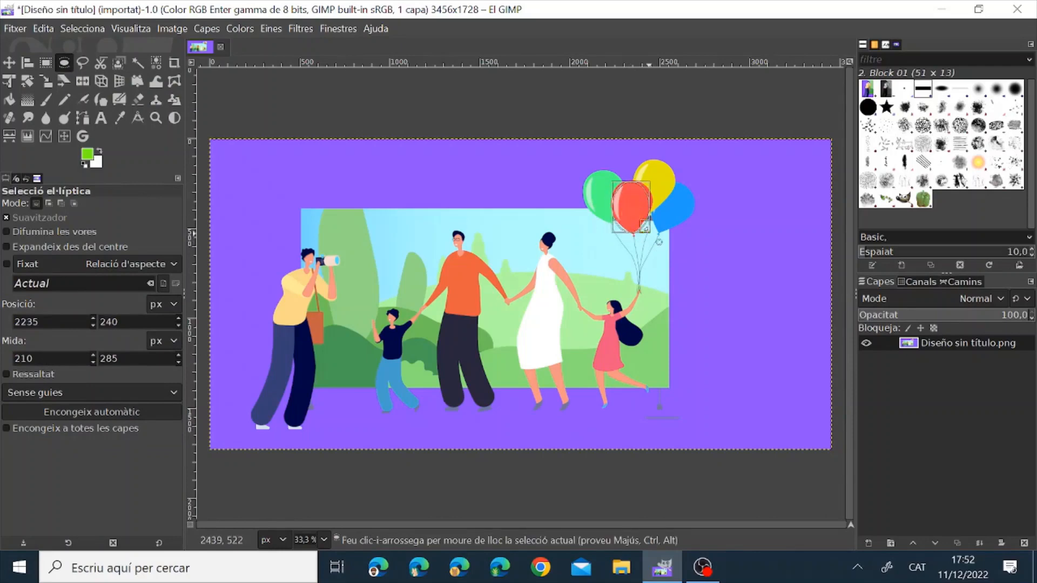
left_click(90, 27)
left_click(85, 67)
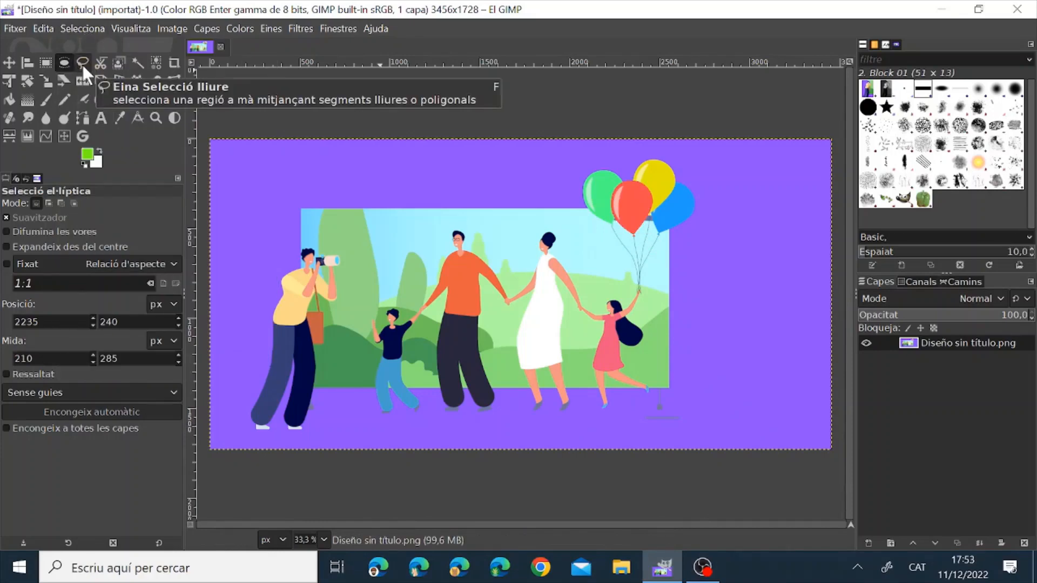
Trace the red balloon's outline with the Free Select tool and confirm the closed selection
left_click(83, 64)
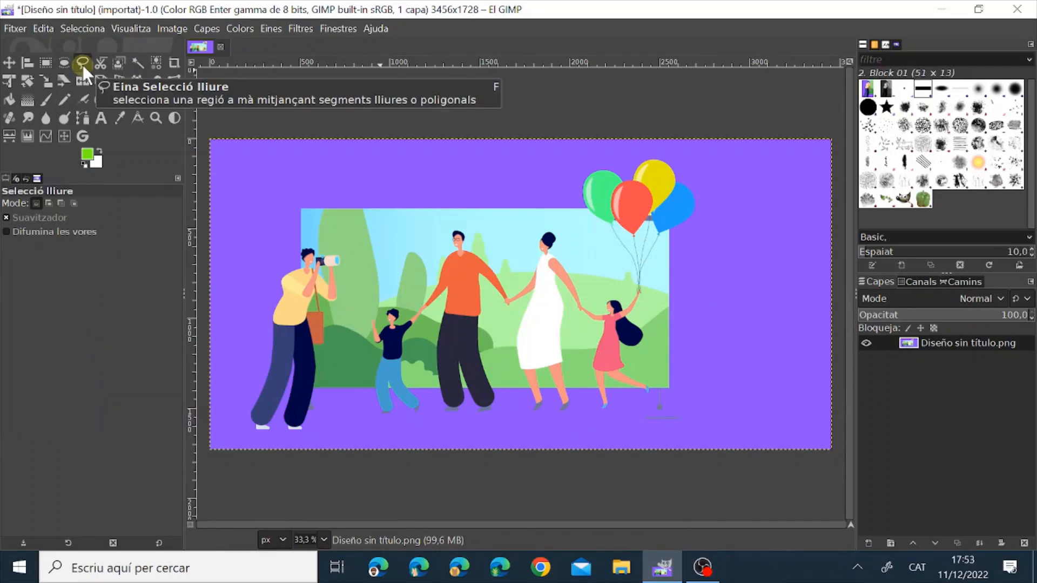
left_click(630, 180)
mouse_move(629, 181)
left_mouse_down()
mouse_move(612, 197)
mouse_move(616, 216)
mouse_move(655, 268)
mouse_move(626, 237)
mouse_move(639, 246)
mouse_move(631, 229)
mouse_move(650, 210)
mouse_move(645, 184)
left_mouse_up()
double_click(649, 212)
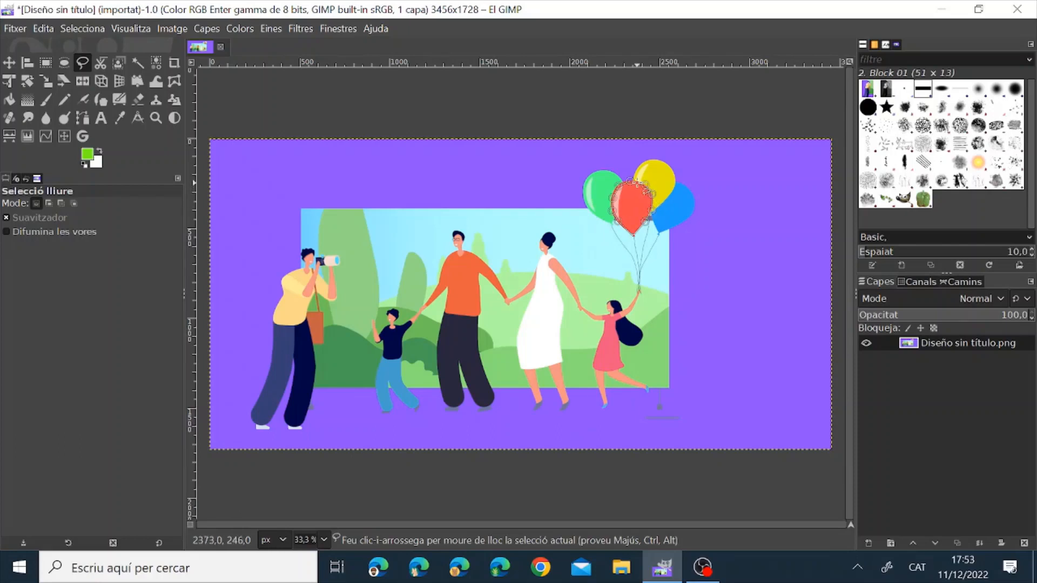
key("Return")
key("Return")
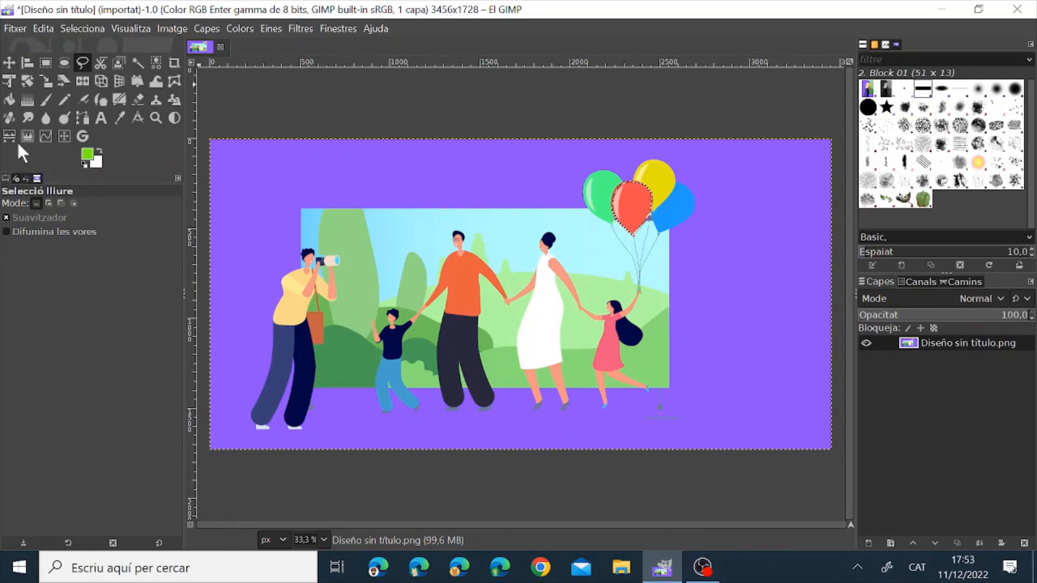
Activate the Bucket Fill tool and set the foreground colour to dark blue 36299d
left_click(9, 100)
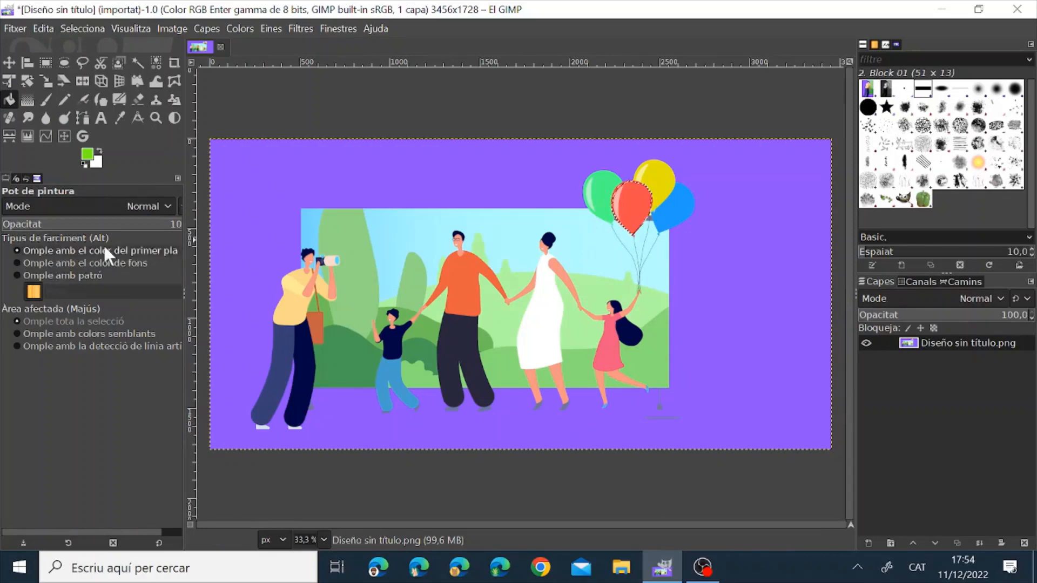
left_click(87, 156)
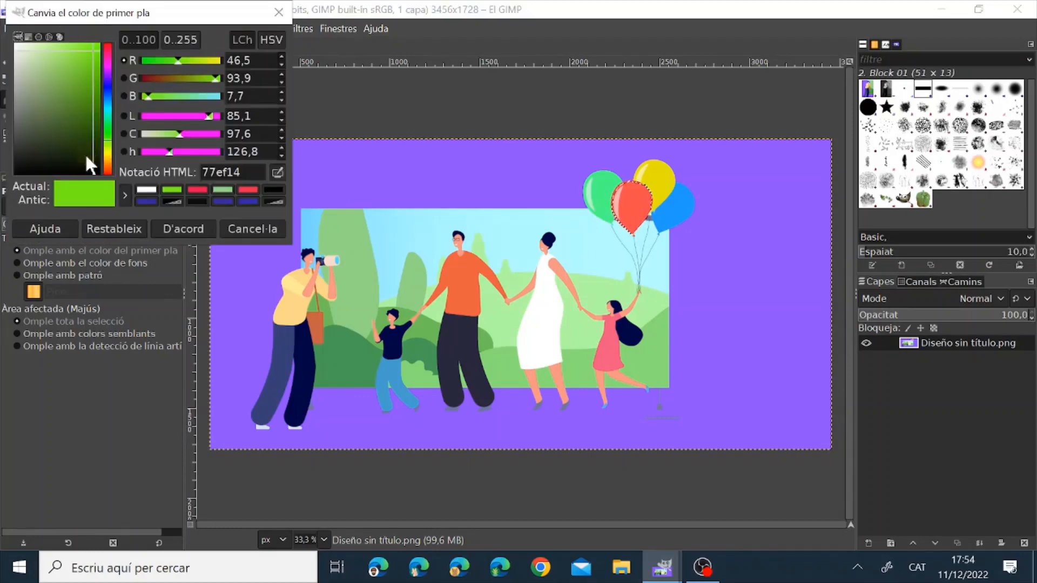
left_click(196, 189)
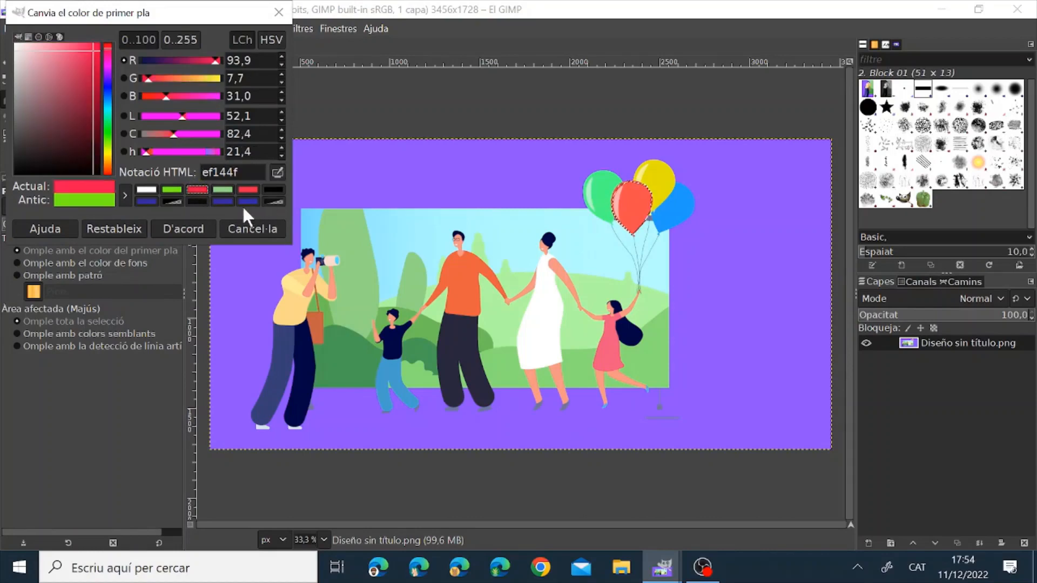
left_click(226, 200)
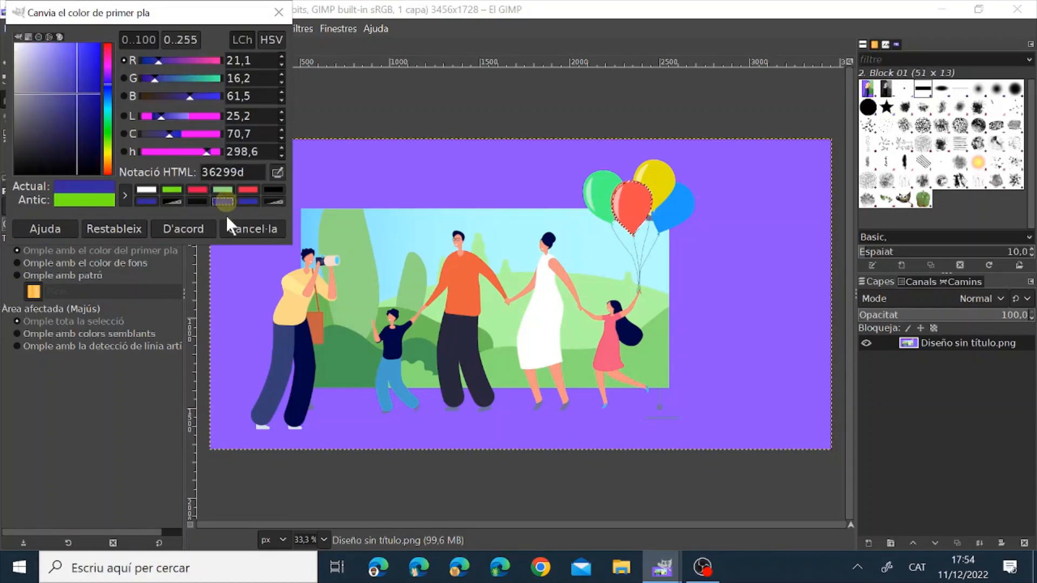
left_click(193, 229)
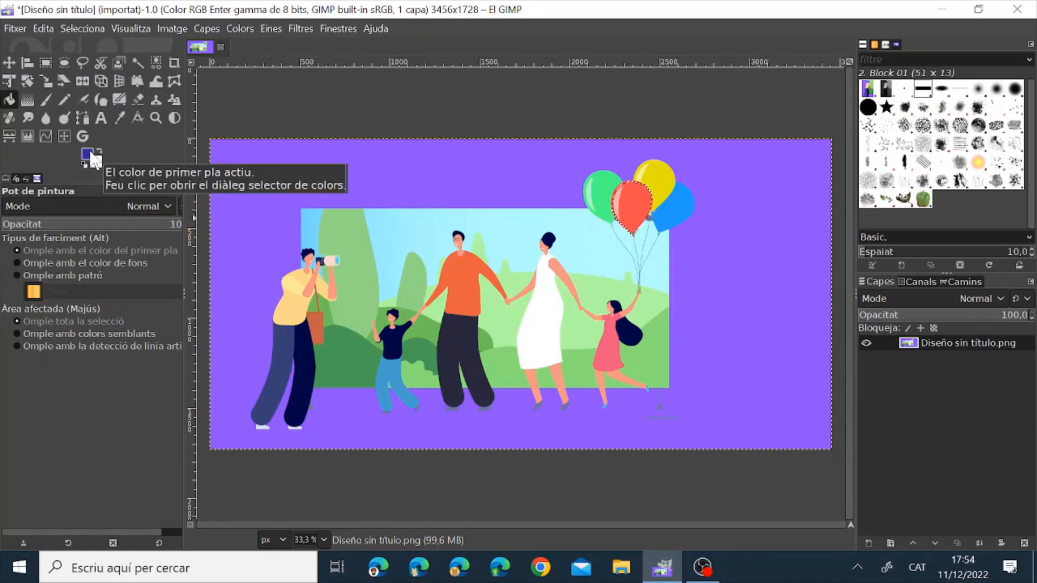
Fill the selected red balloon with the foreground colour, and undo both the fill and the balloon selection
left_click(630, 198)
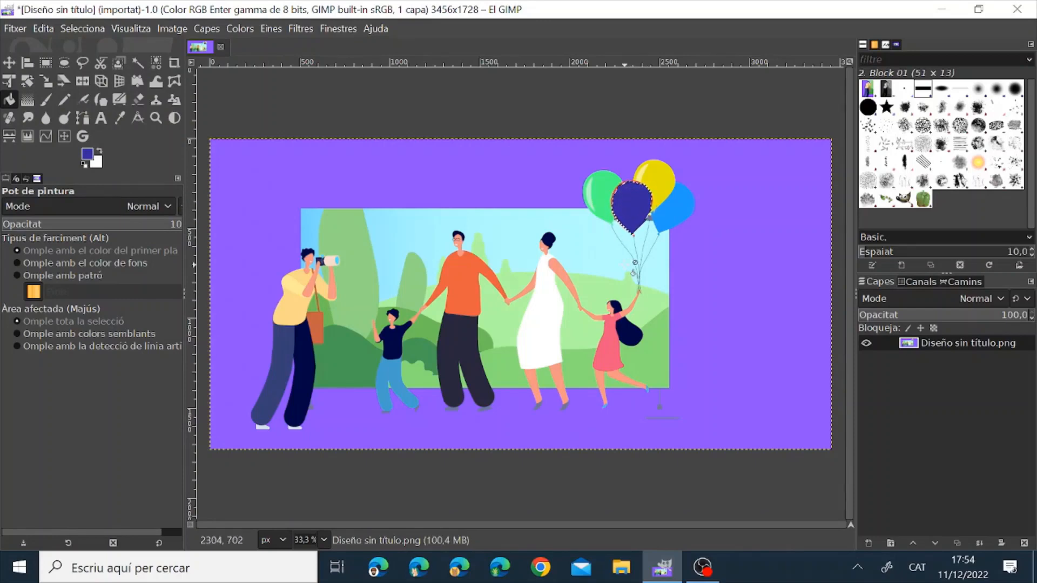
key("ctrl+z")
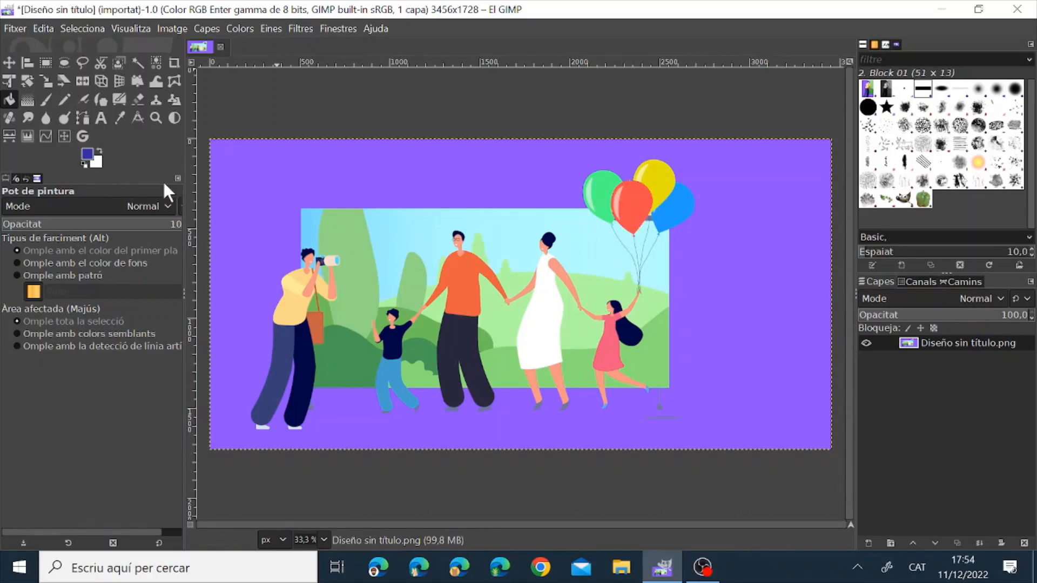
Trace the red balloon's edge point by point with the Scissors Select tool, confirm the closed selection, and switch to the Move tool
left_click(99, 62)
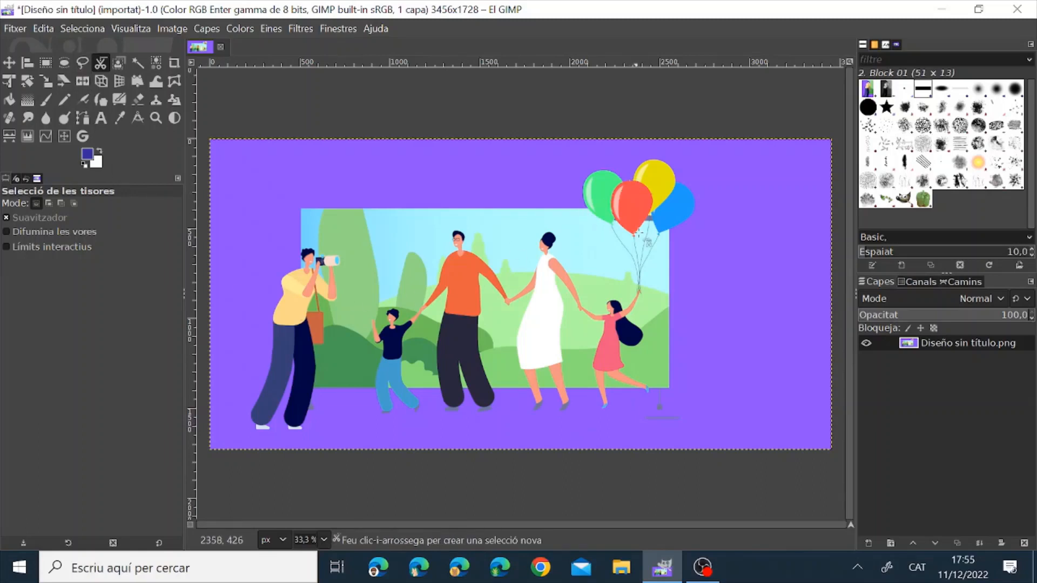
left_click(629, 179)
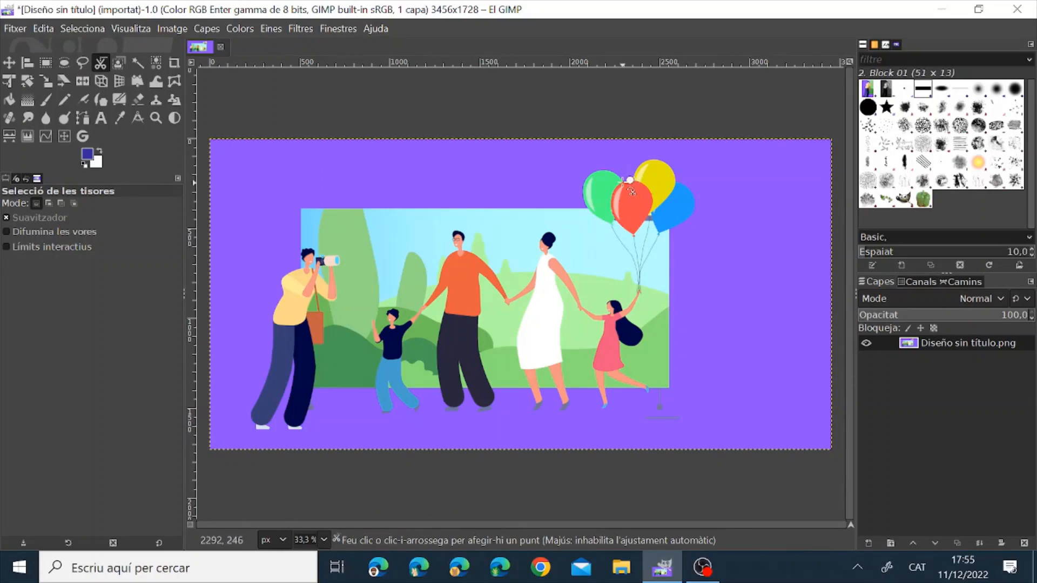
left_click(619, 183)
left_click(610, 197)
left_click(613, 213)
left_click(624, 226)
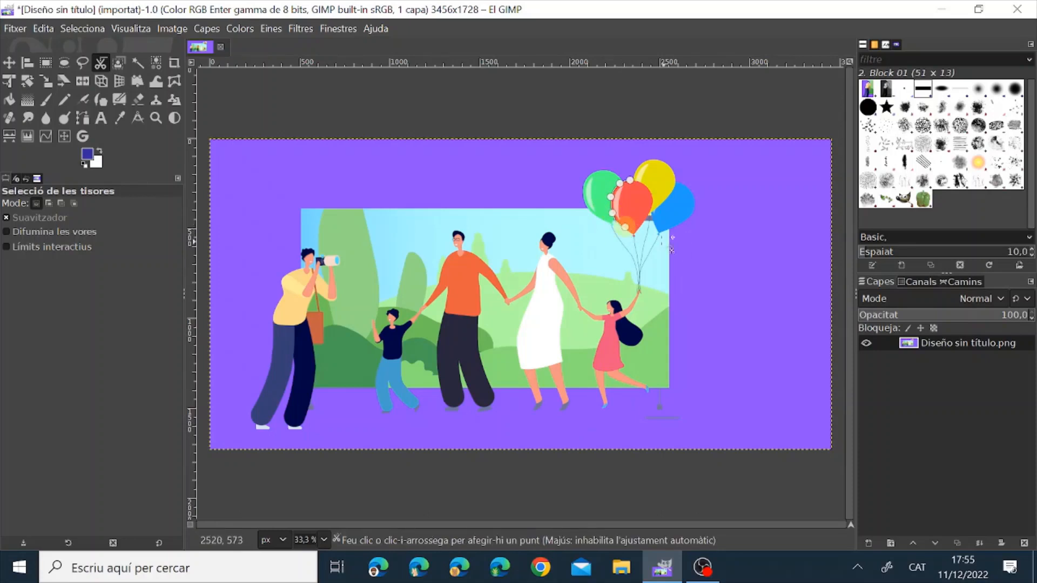
left_click(643, 222)
left_click(652, 199)
left_click(647, 186)
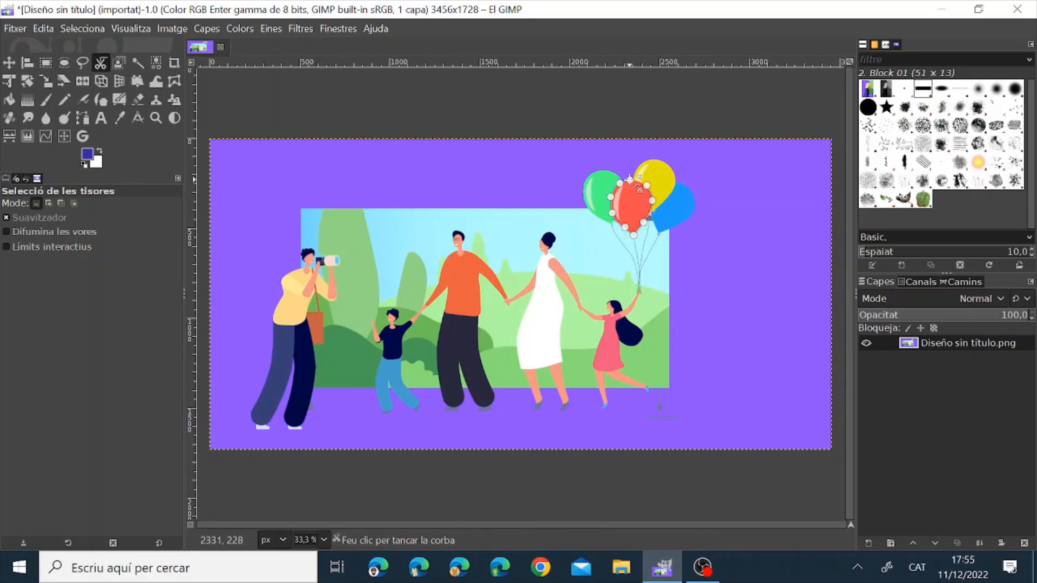
left_click(630, 180)
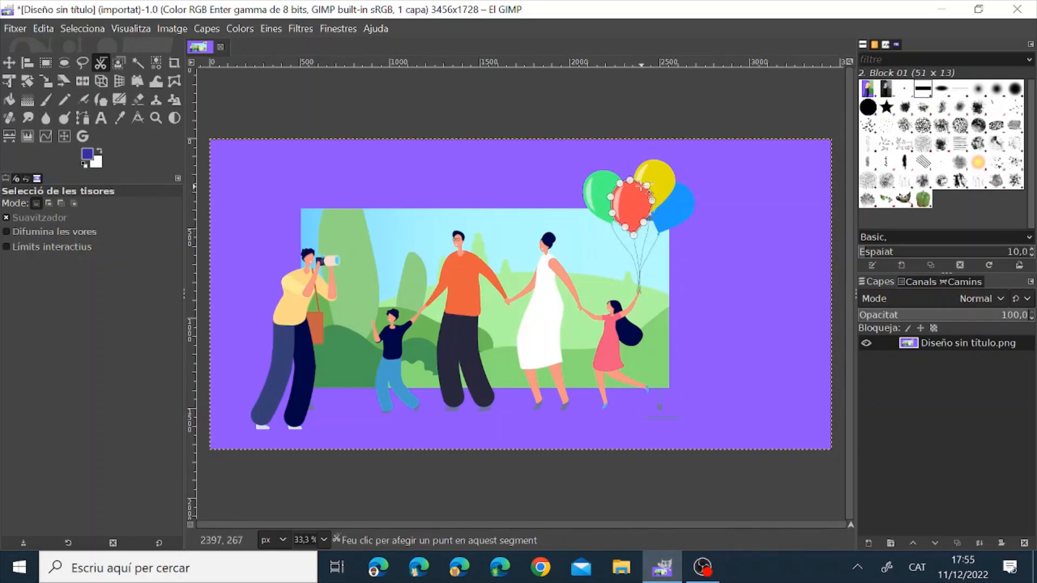
left_click(639, 205)
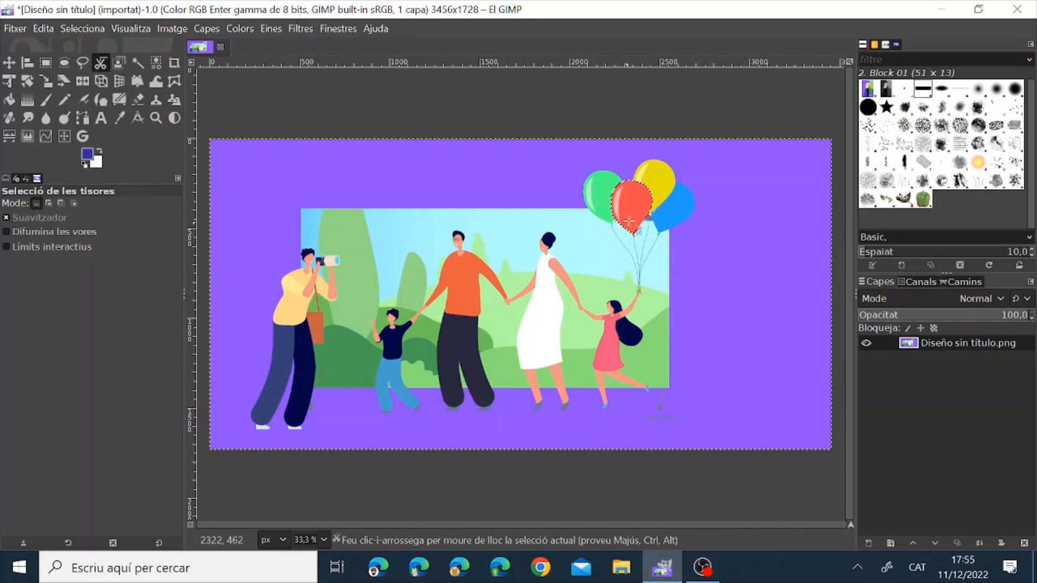
key("m")
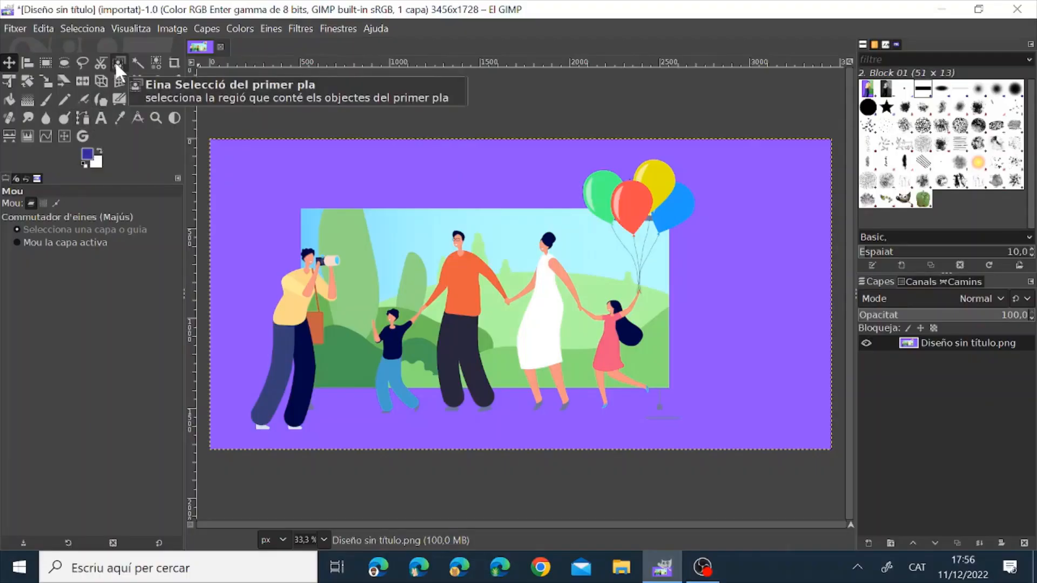
Try Select by Color with threshold 15 on the light green tree, the white dress and the orange shirt, and clear the selection
left_click(153, 62)
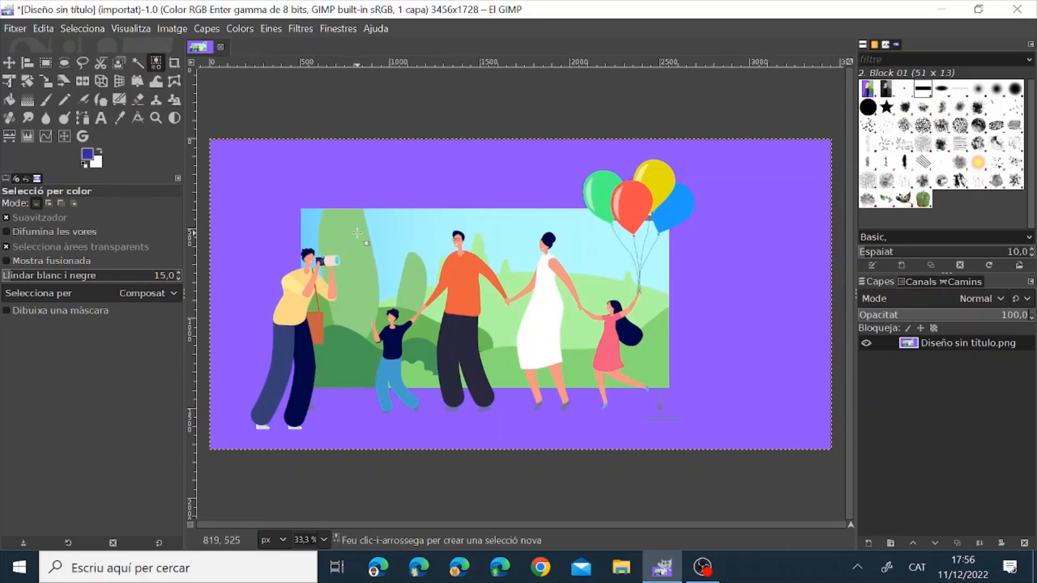
left_click(357, 232)
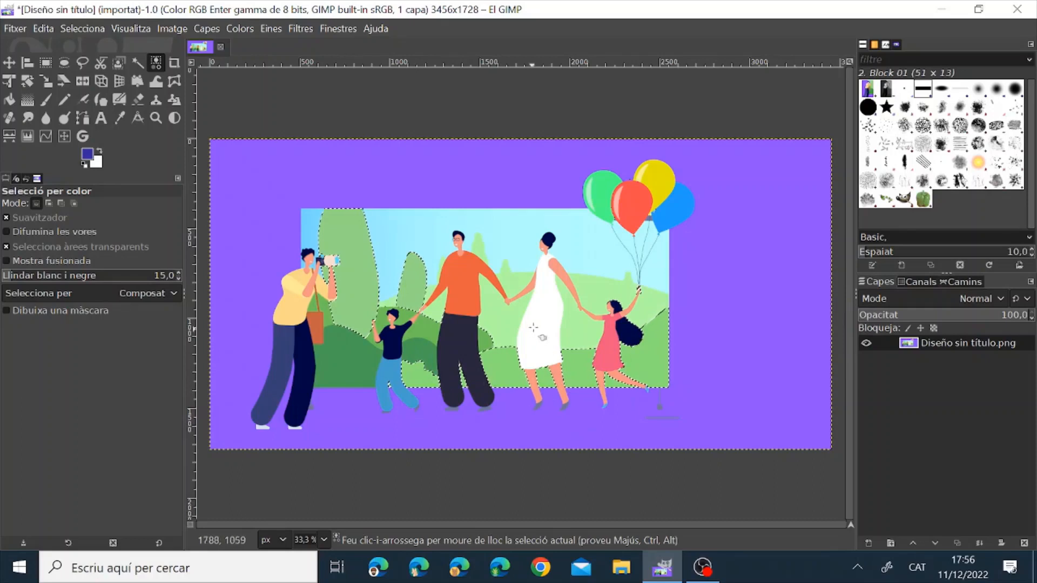
left_click(552, 302)
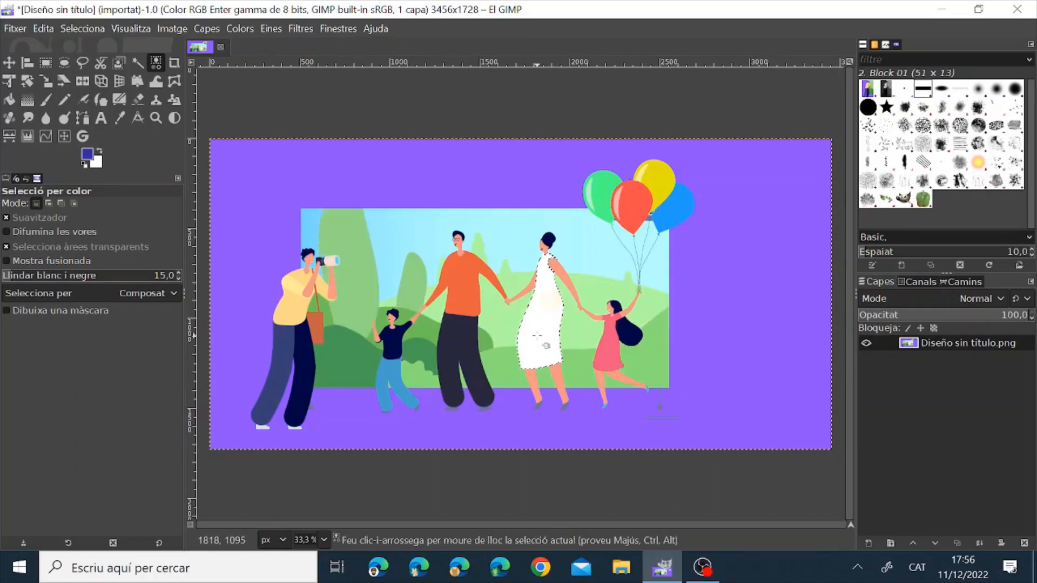
left_click(472, 276)
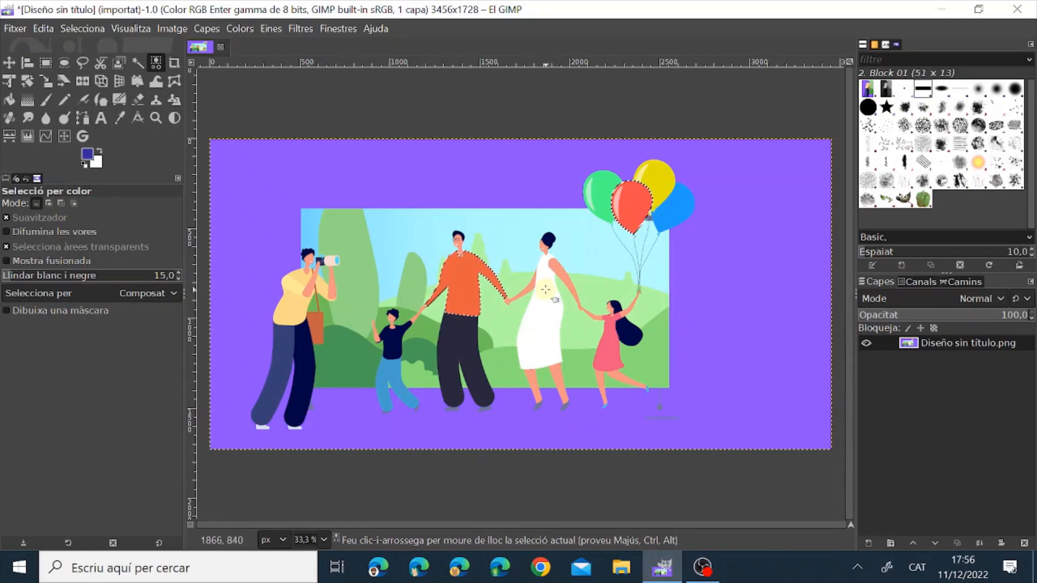
left_click(550, 268)
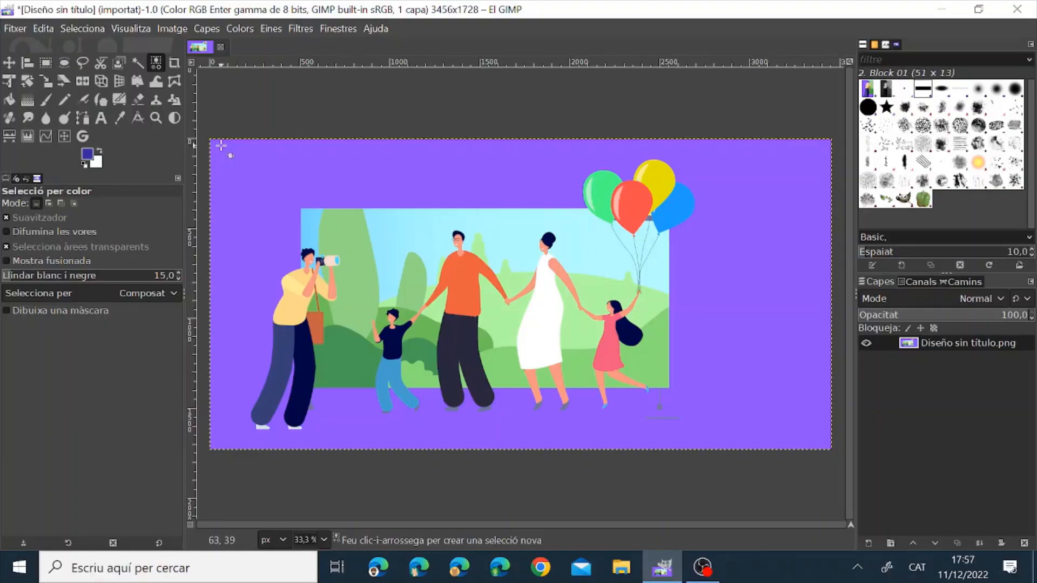
Crop the image to an area of about 540 × 558 px around the photographer's upper body
left_click(174, 63)
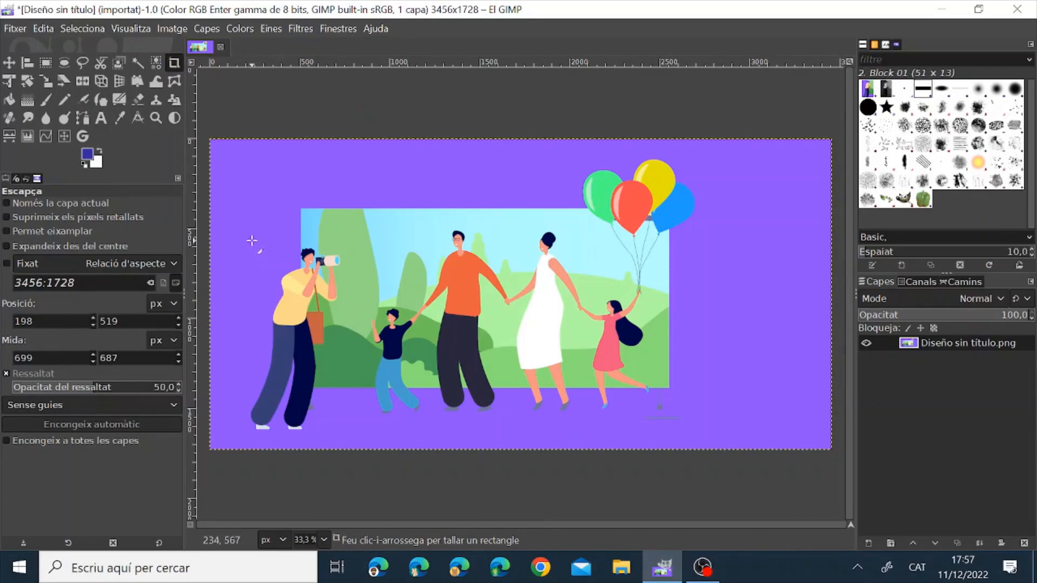
left_click_drag(251, 240, 349, 340)
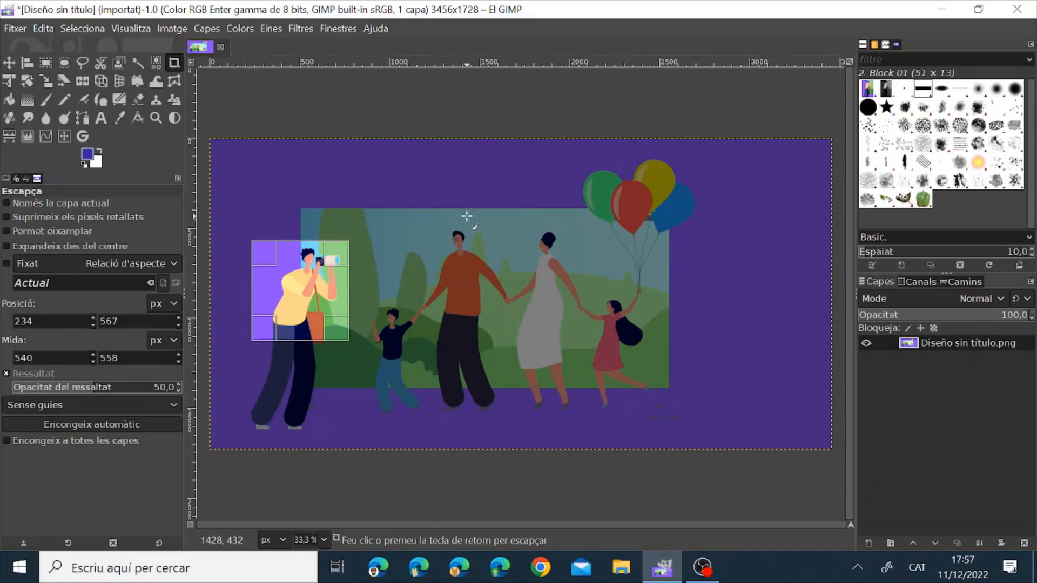
key("Return")
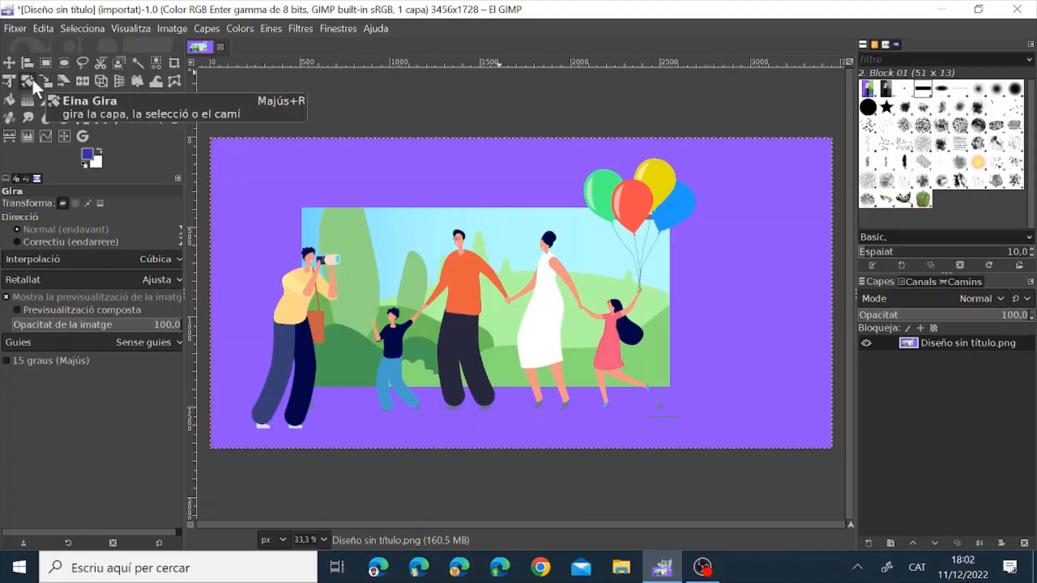
Try rotating the layer by about 0.14° around its centre with the Rotate tool and cancel the rotation
left_click(33, 79)
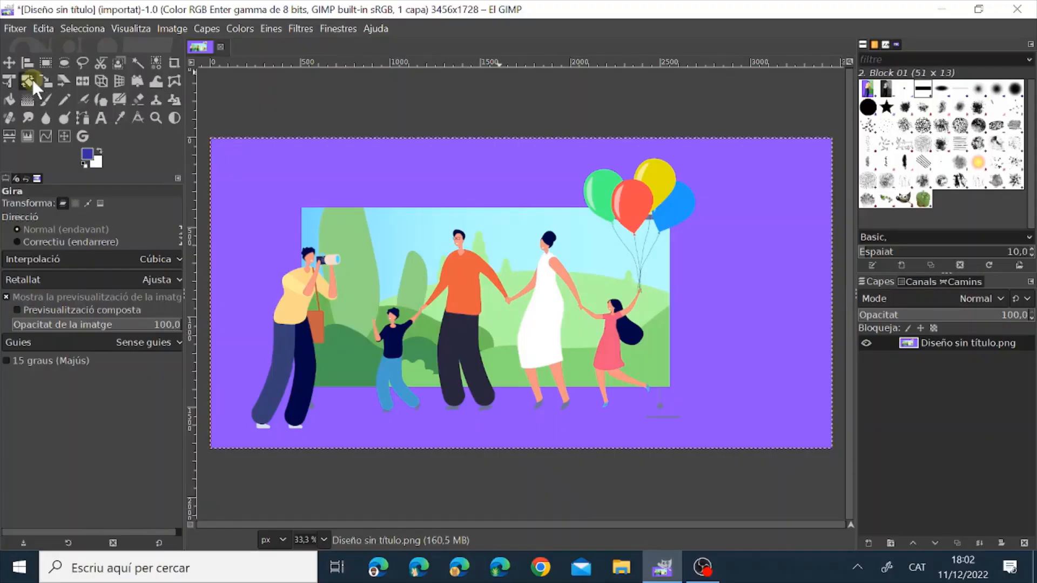
left_click(371, 299)
mouse_move(370, 299)
left_mouse_down()
mouse_move(370, 290)
mouse_move(471, 317)
mouse_move(416, 327)
mouse_move(360, 301)
mouse_move(368, 309)
left_mouse_up()
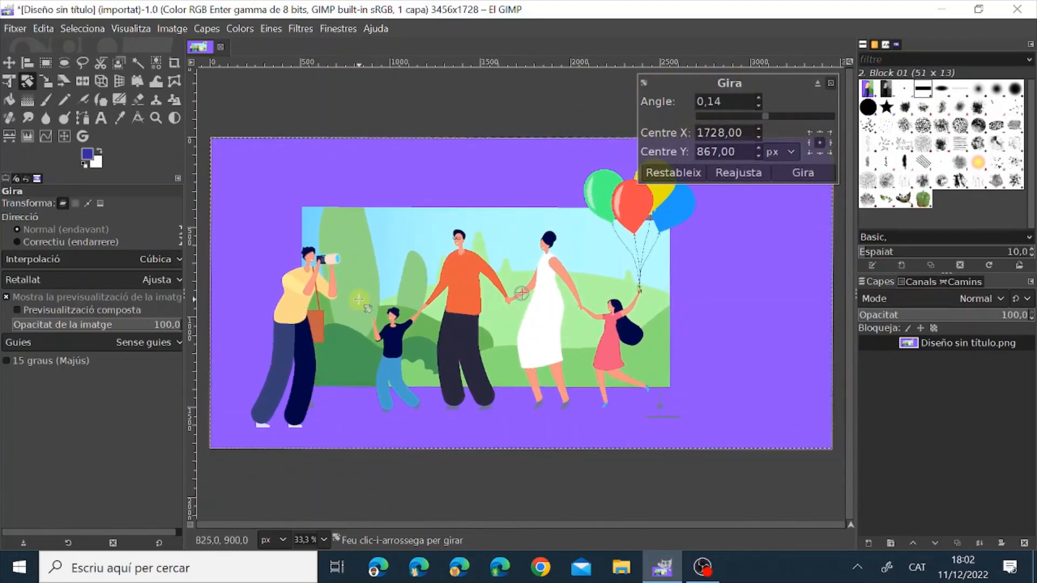
left_click(829, 83)
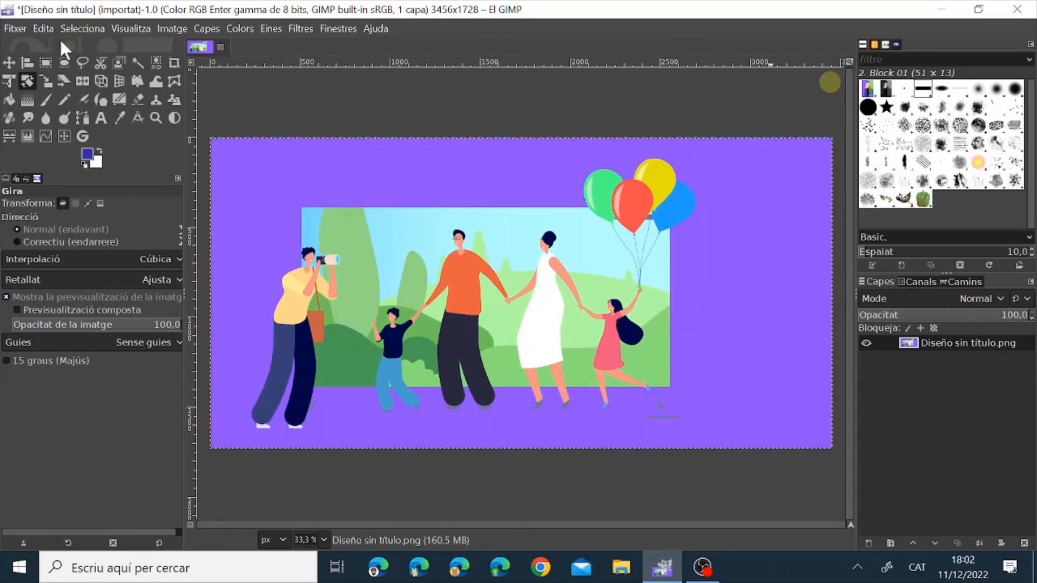
Scale the layer proportionally to about 2158 × 1079 px towards its lower-right corner, and undo the scaling
left_click(43, 77)
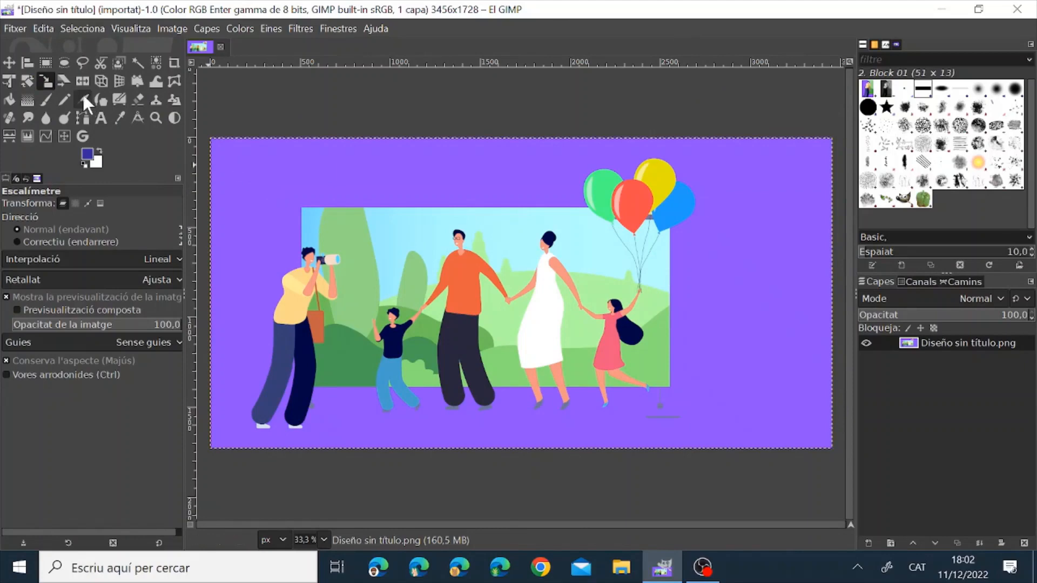
left_click(251, 190)
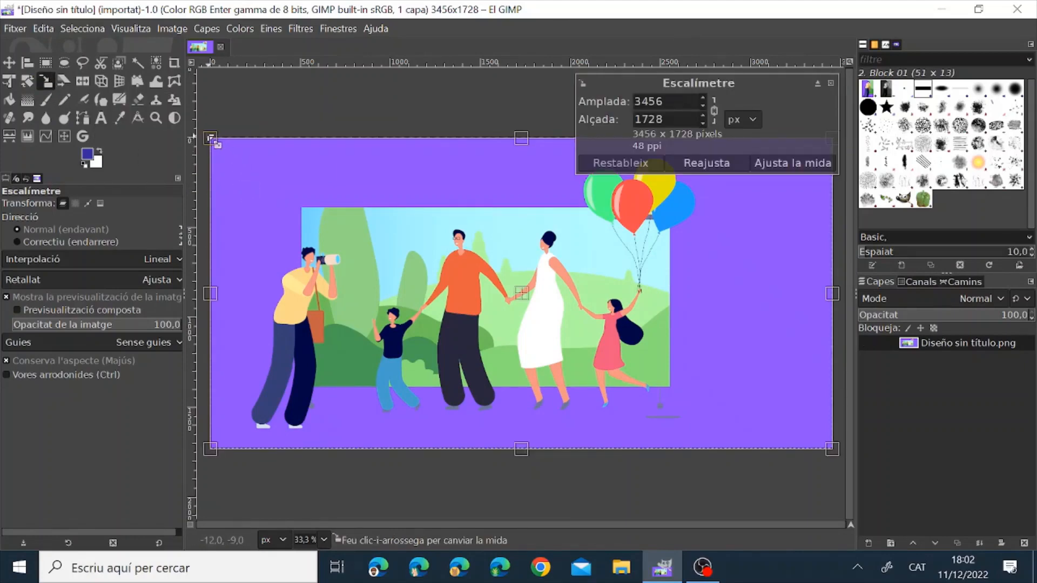
left_click_drag(212, 139, 402, 325)
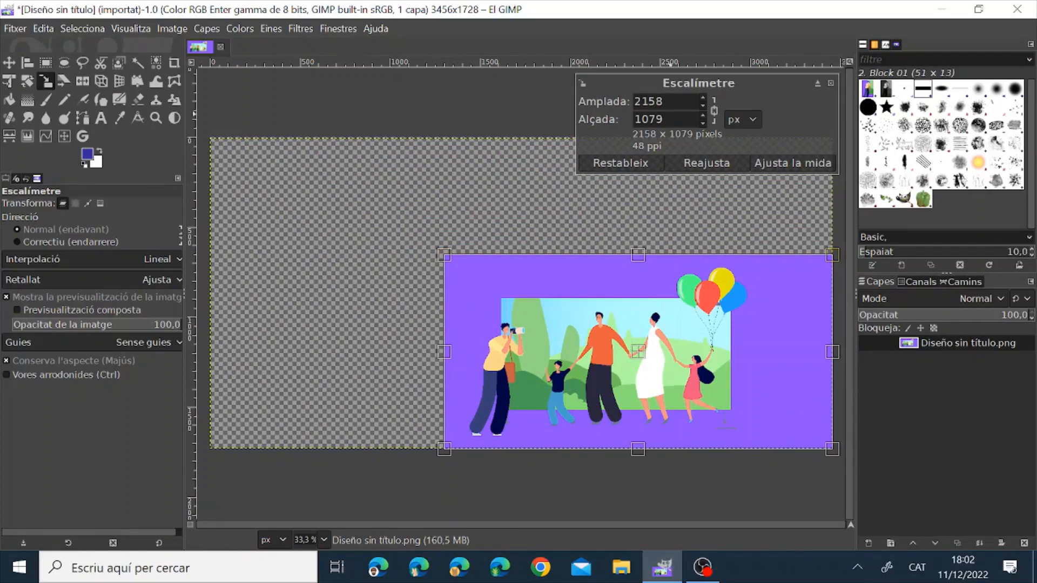
left_click(808, 162)
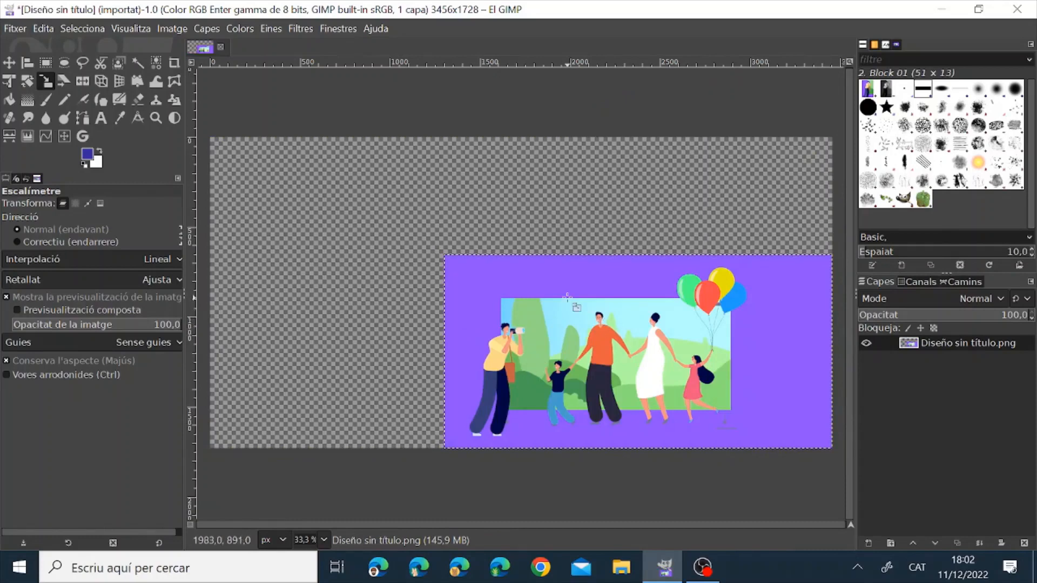
left_click(54, 28)
left_click(52, 43)
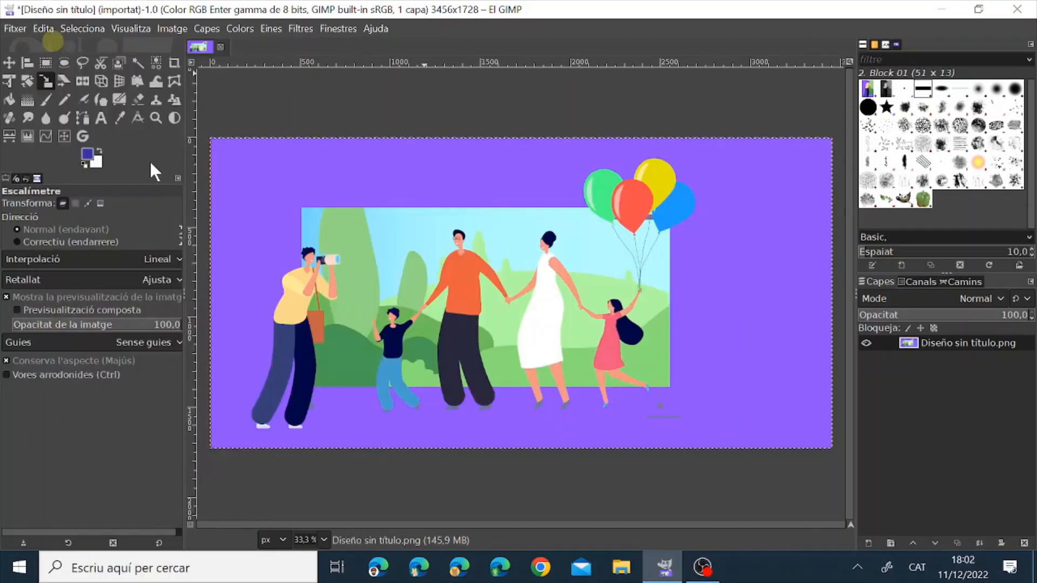
Try shearing the layer horizontally by about -738 with the Shear tool and cancel the transformation
left_click(57, 77)
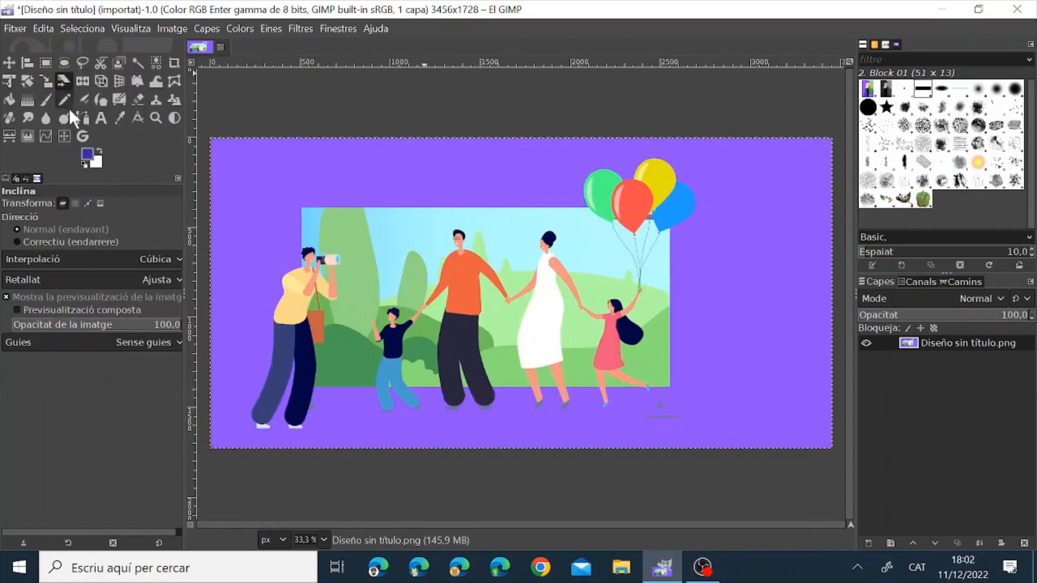
left_click_drag(249, 226, 377, 261)
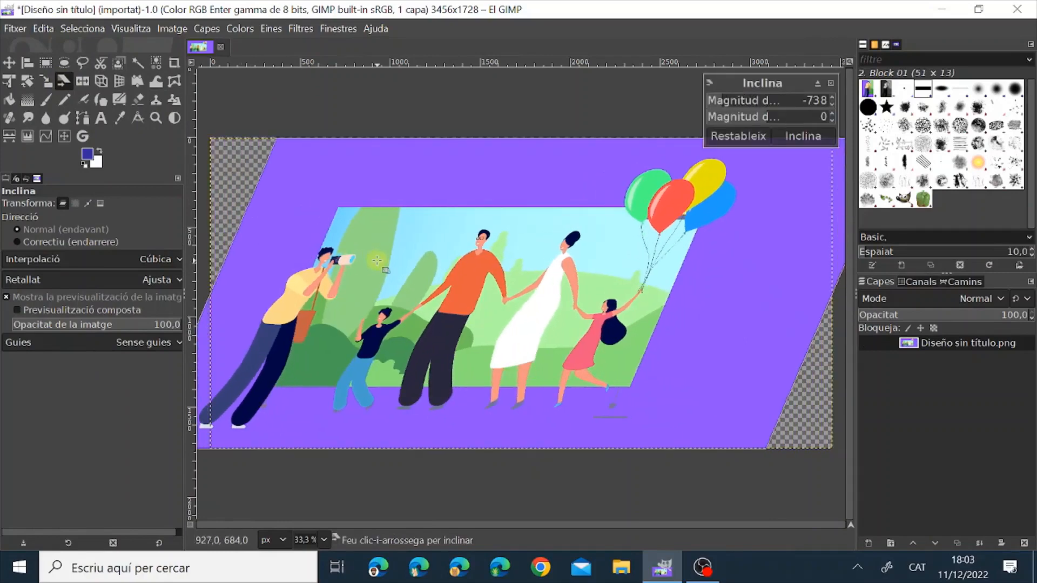
left_click(830, 83)
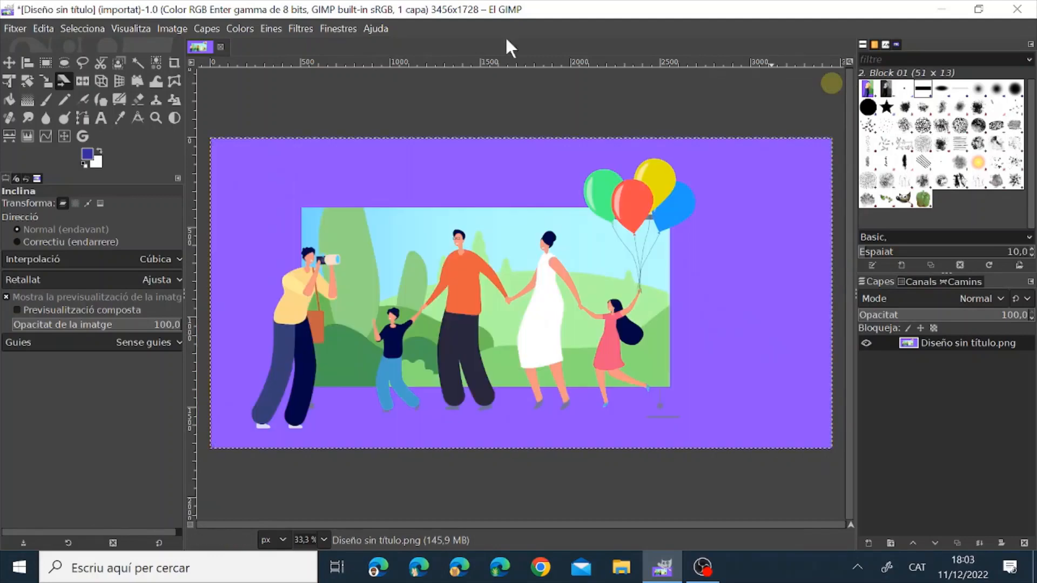
Flip the layer horizontally back and forth several times with the Flip tool, finishing in its original orientation
left_click(82, 81)
left_click(269, 230)
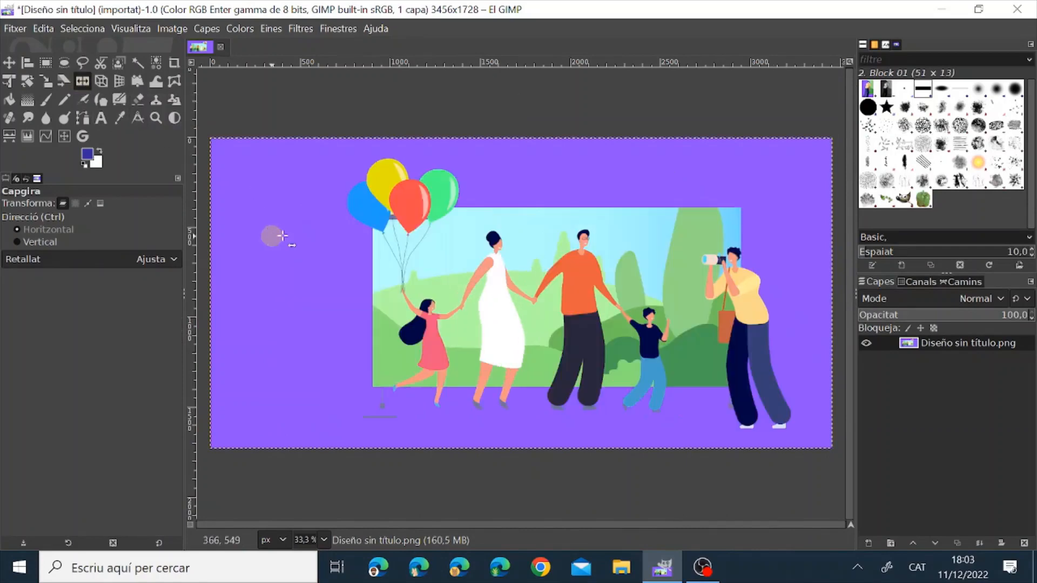
left_click(354, 253)
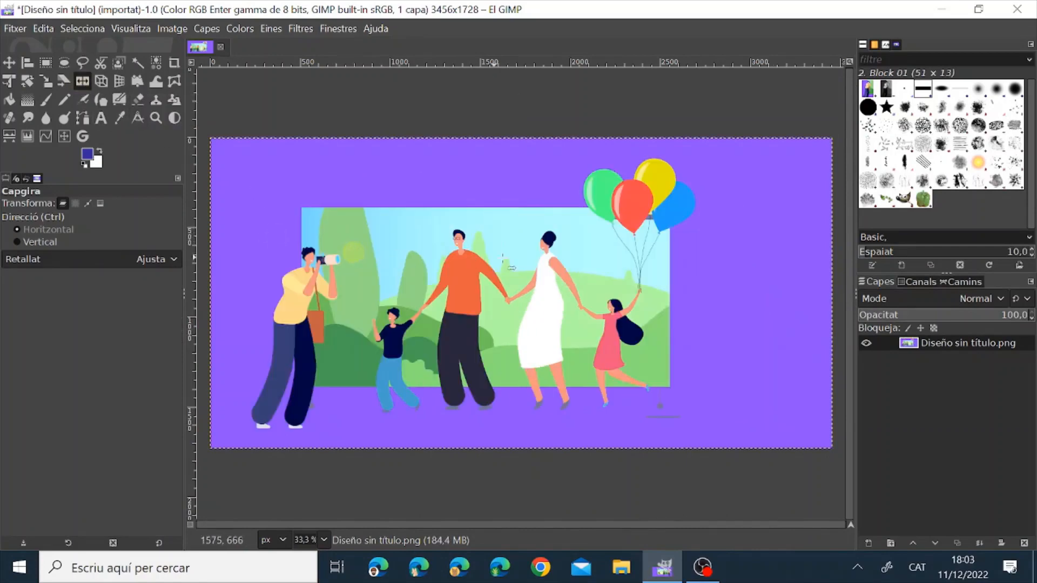
left_click(586, 263)
left_click(452, 289)
left_click(456, 290)
left_click(370, 279)
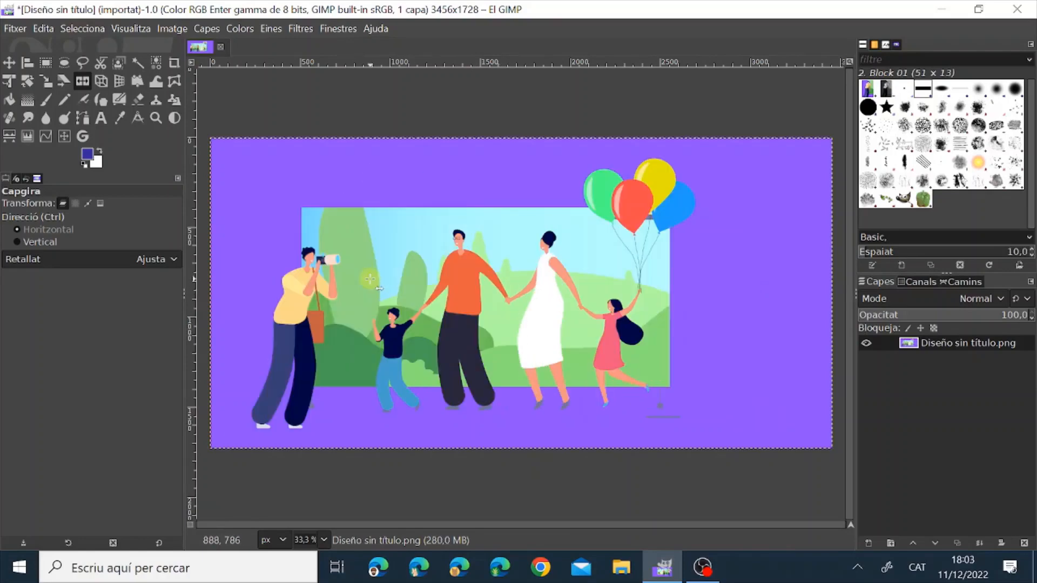
left_click(479, 161)
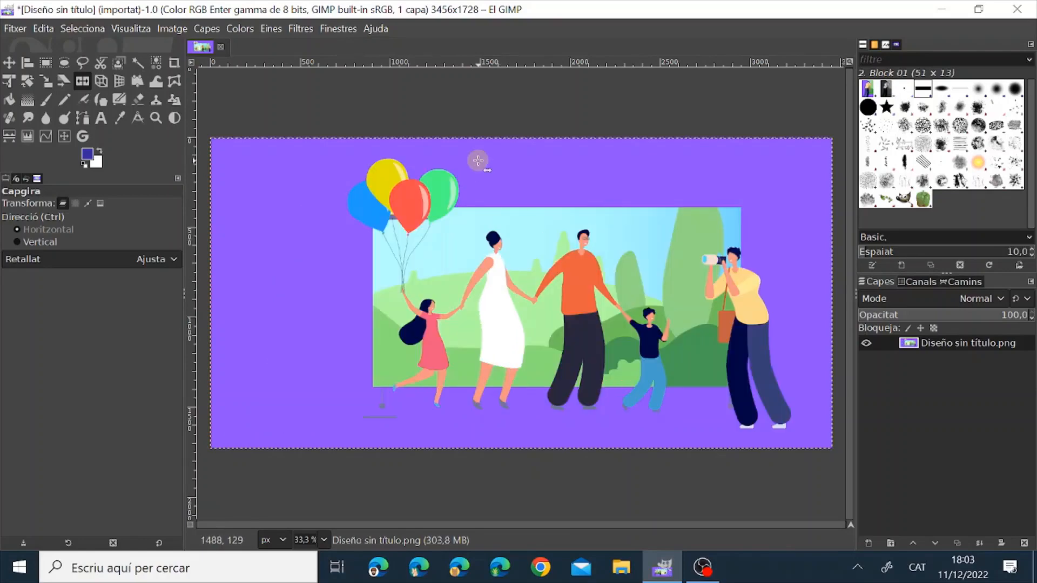
left_click(416, 339)
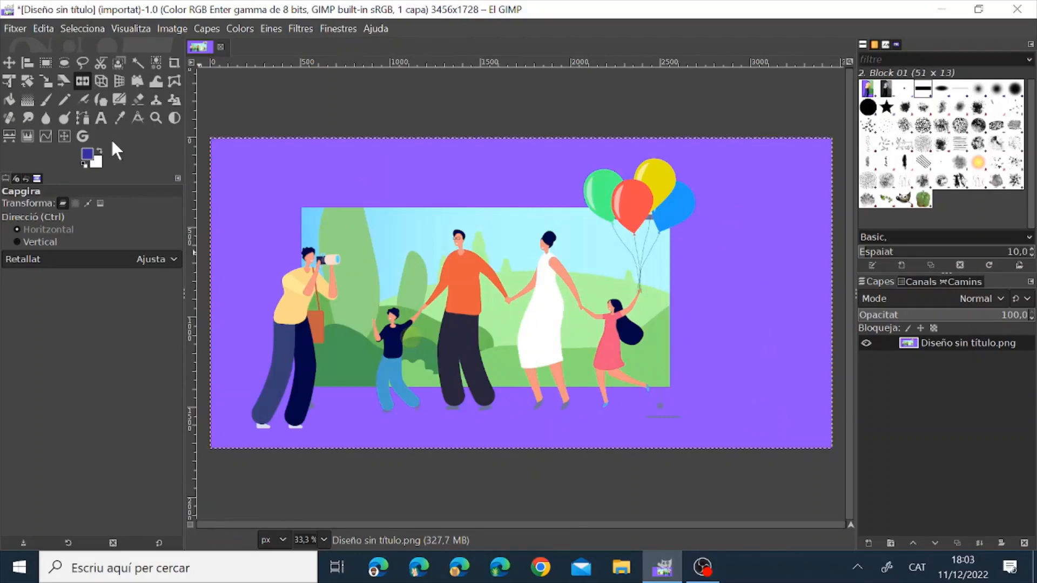
Apply a perspective transformation that pulls the layer's upper-left corner inward, and undo it
left_click(105, 82)
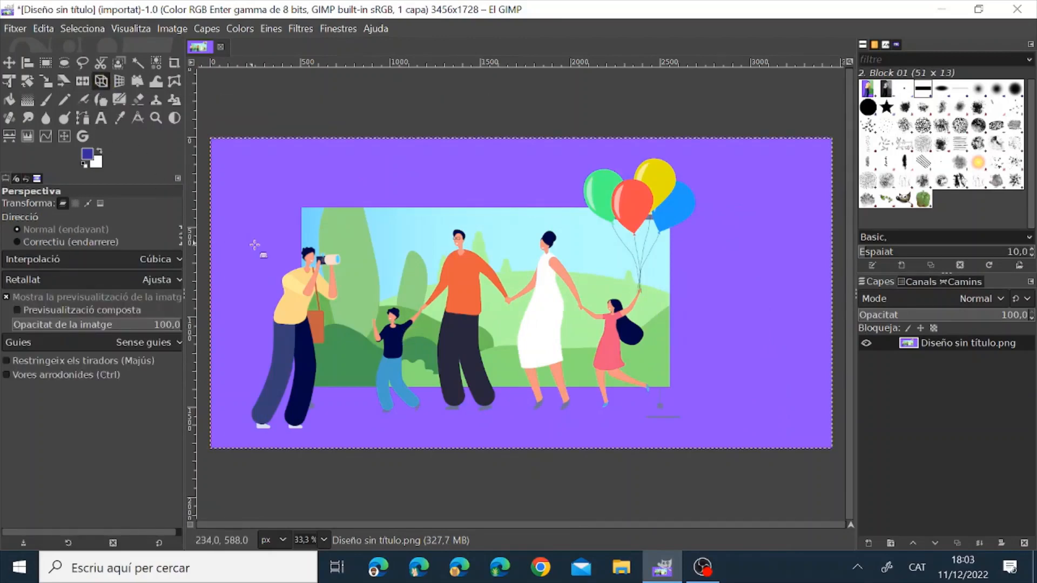
left_click_drag(262, 268, 327, 336)
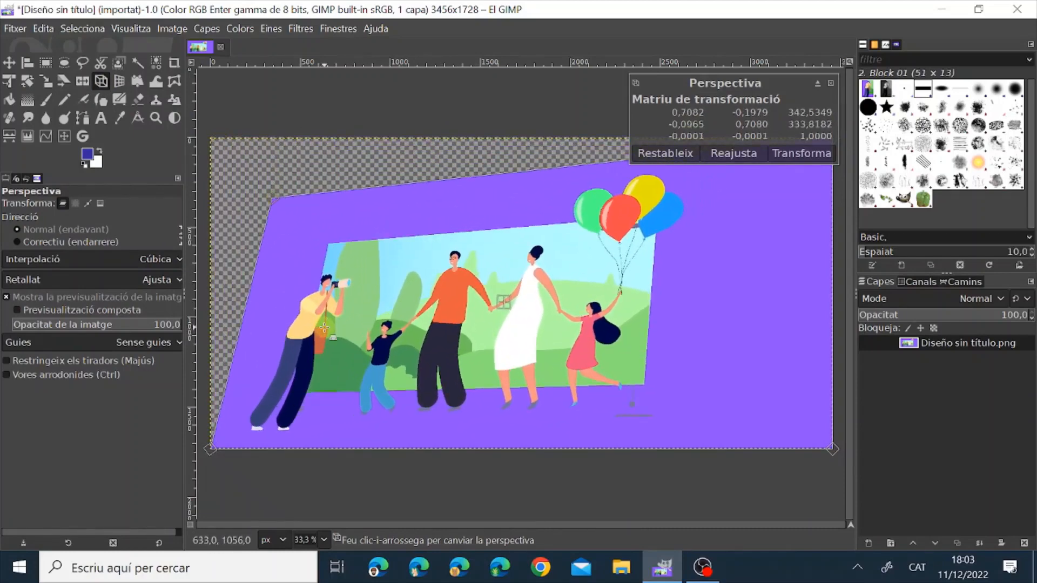
left_click(790, 152)
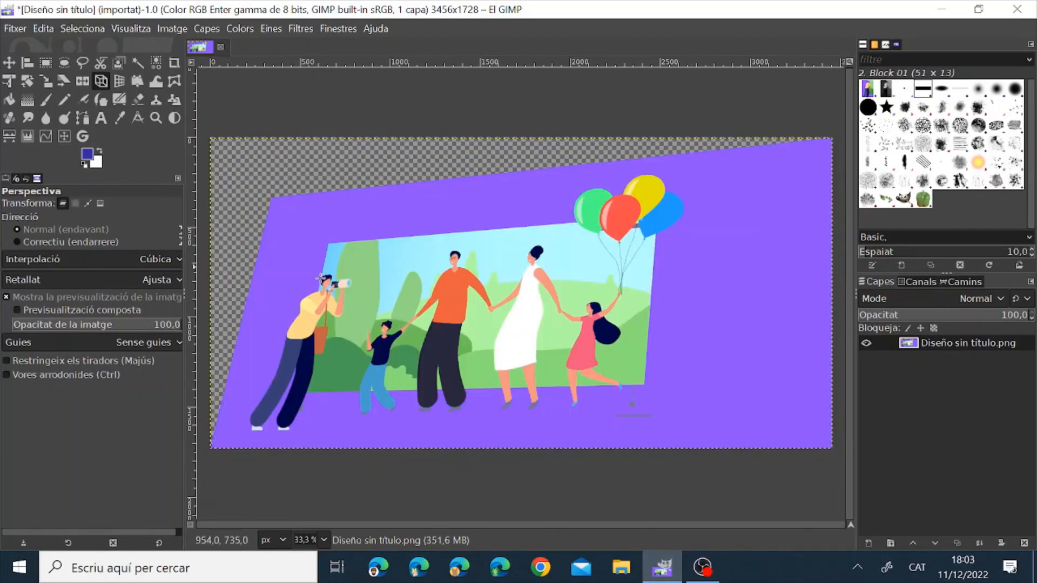
left_click(34, 28)
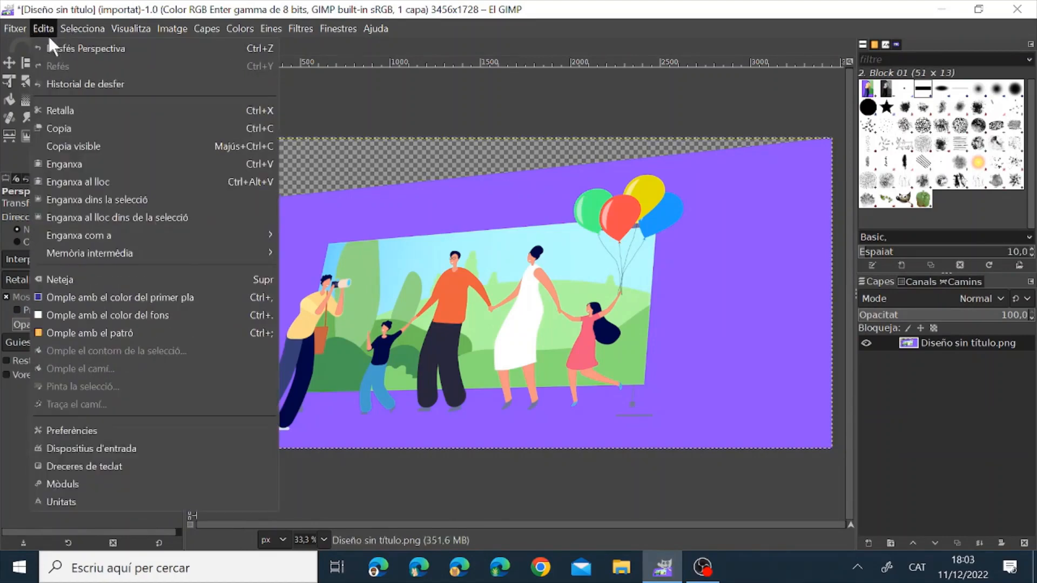
left_click(48, 47)
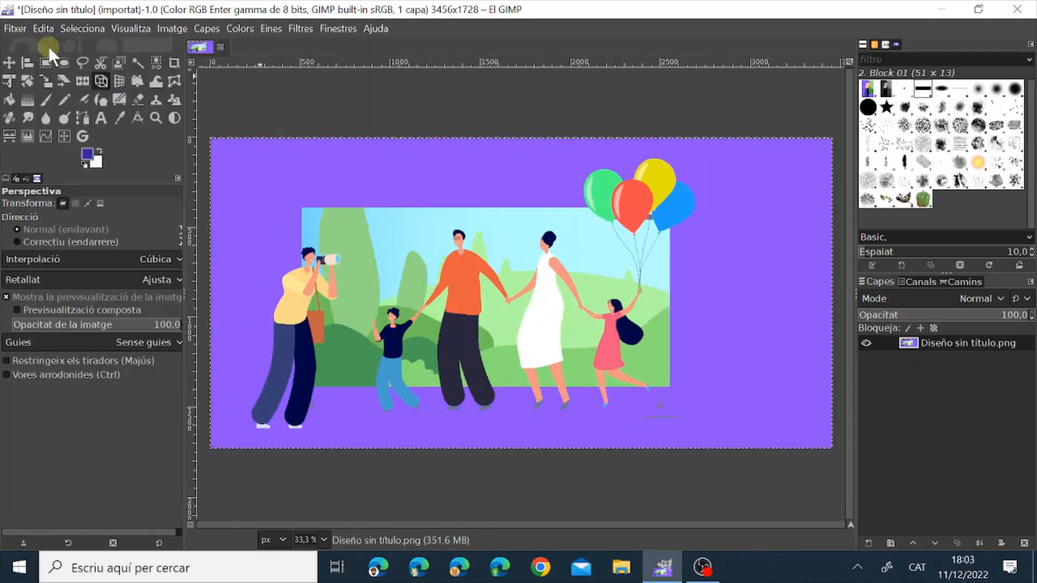
Apply a 3D transformation to the layer with angles of about X -19.49, Y 63.87 and Z 7.45, and undo it
left_click(117, 79)
left_click(333, 231)
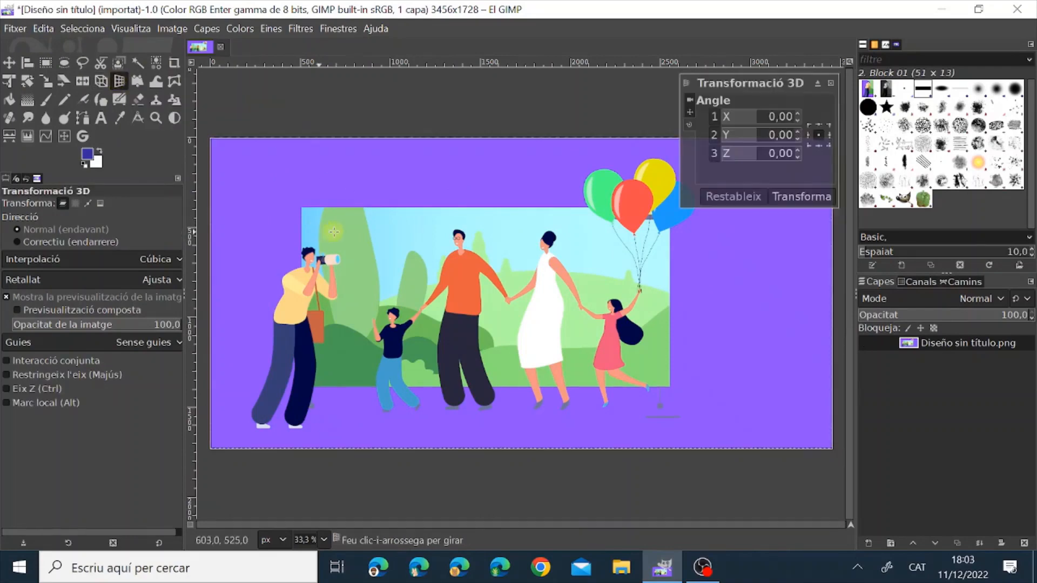
left_click_drag(334, 231, 423, 443)
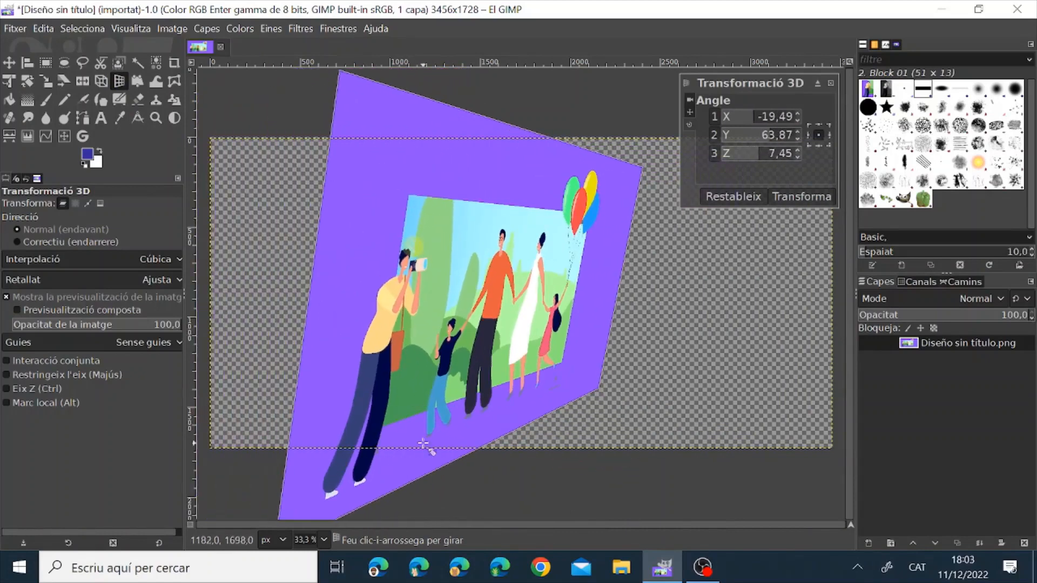
left_click(799, 196)
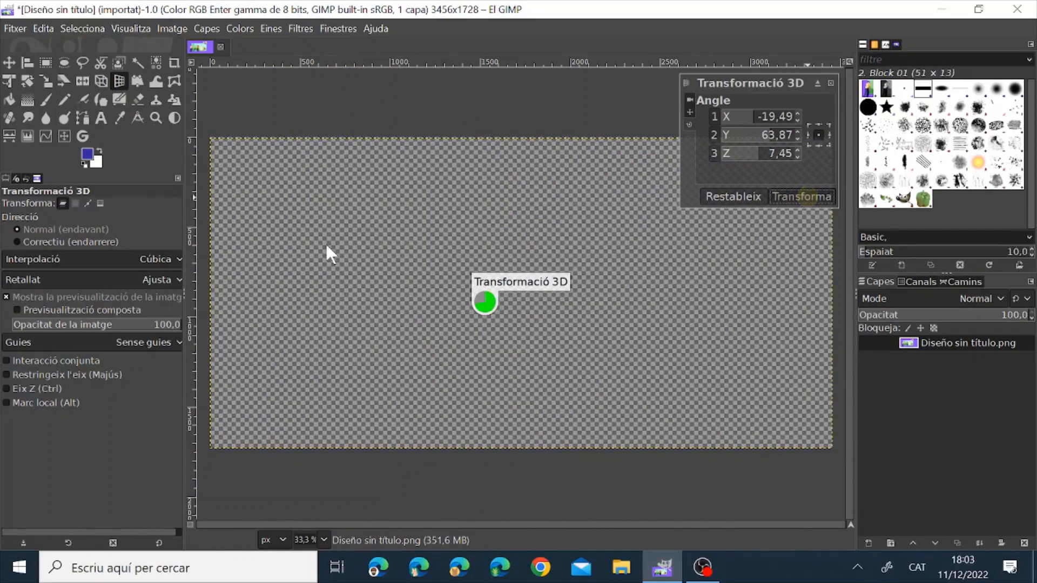
left_click(86, 26)
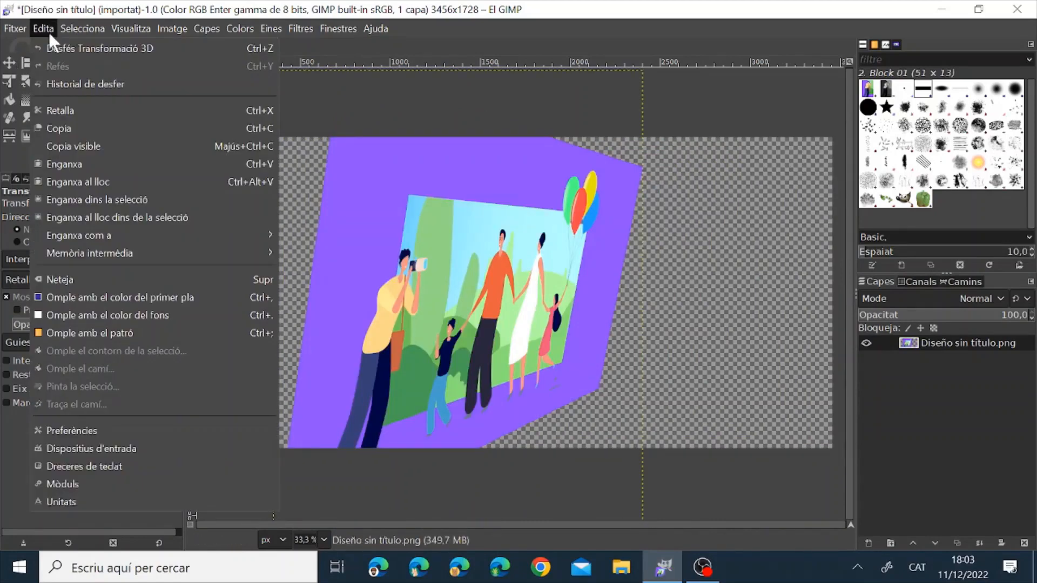
left_click(50, 41)
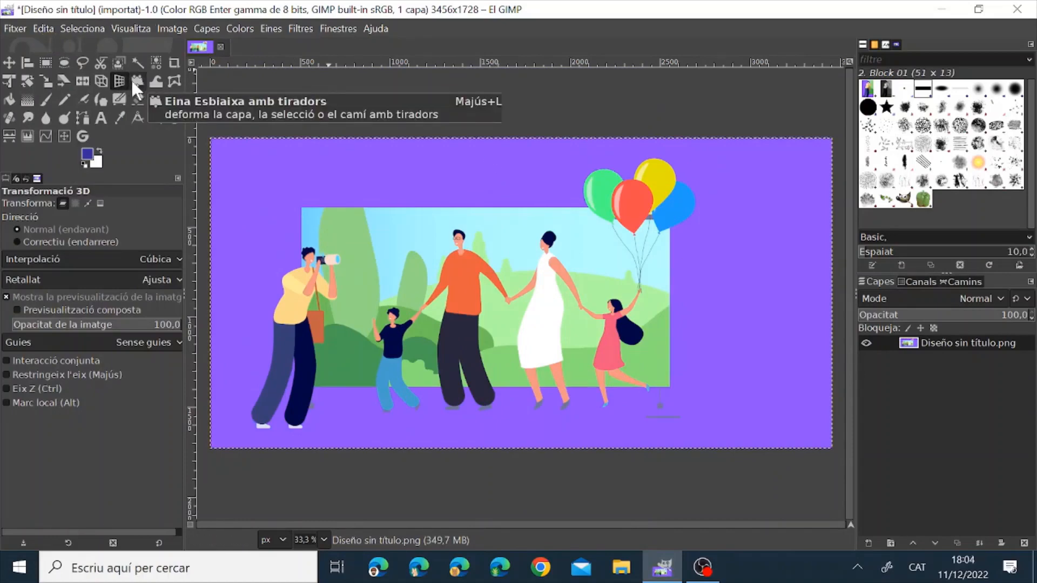
Try rotating and distorting the layer with three handles using the Handle Transform tool, and cancel the transformation
left_click(138, 85)
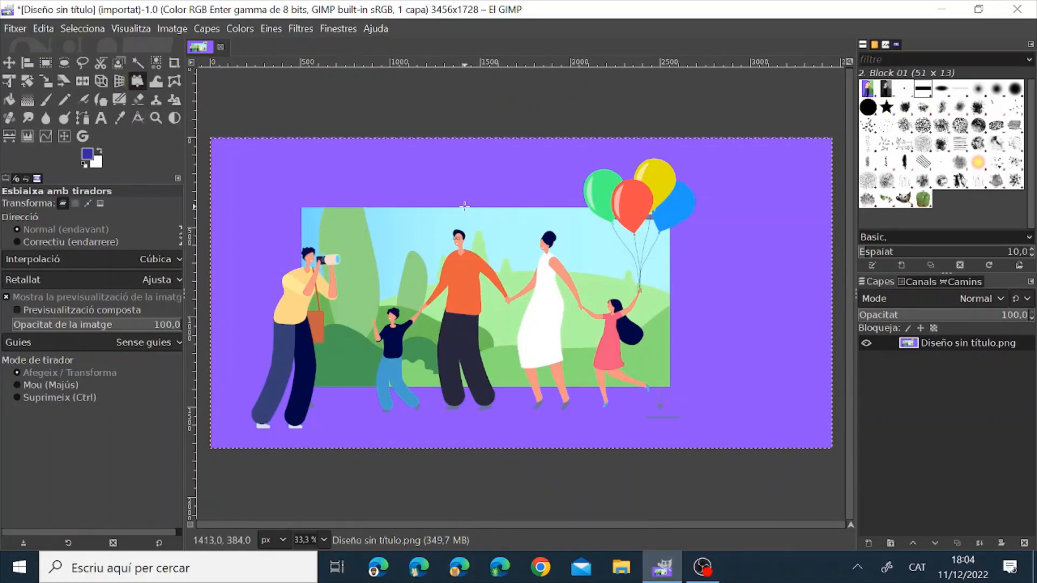
left_click(464, 205)
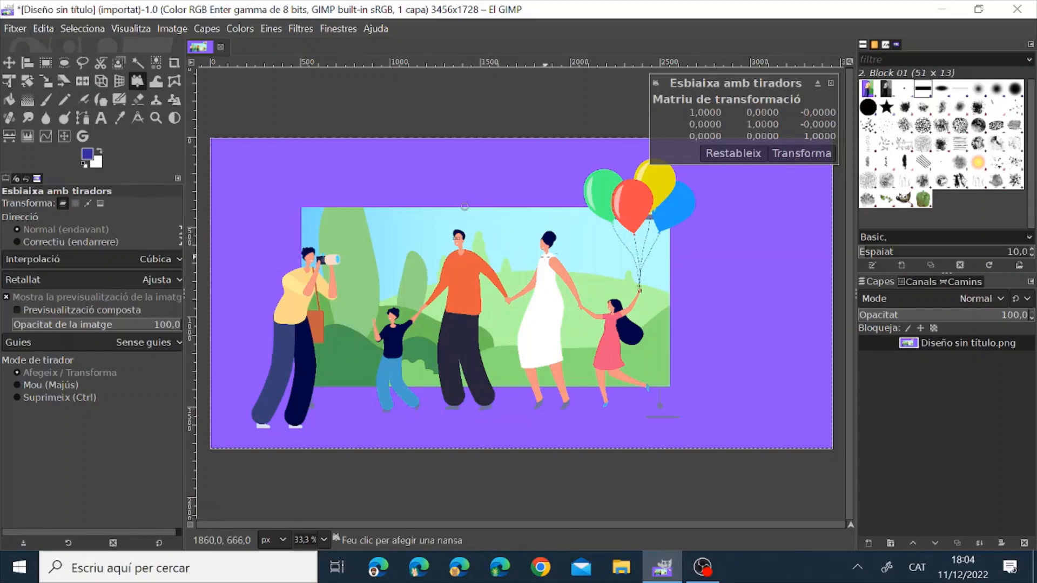
left_click_drag(545, 258, 504, 280)
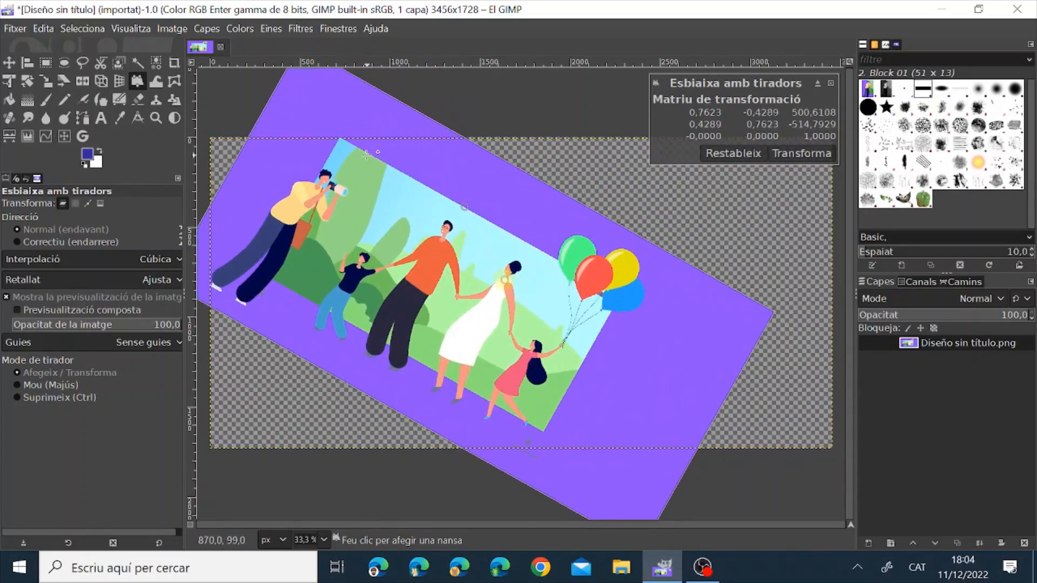
left_click(416, 297)
left_click_drag(416, 297, 424, 259)
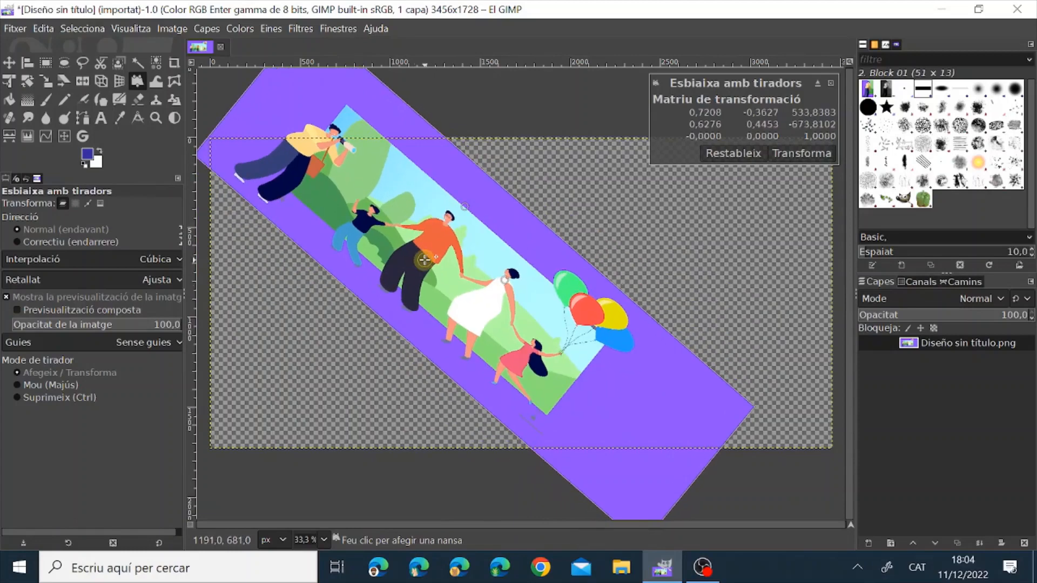
left_click(831, 84)
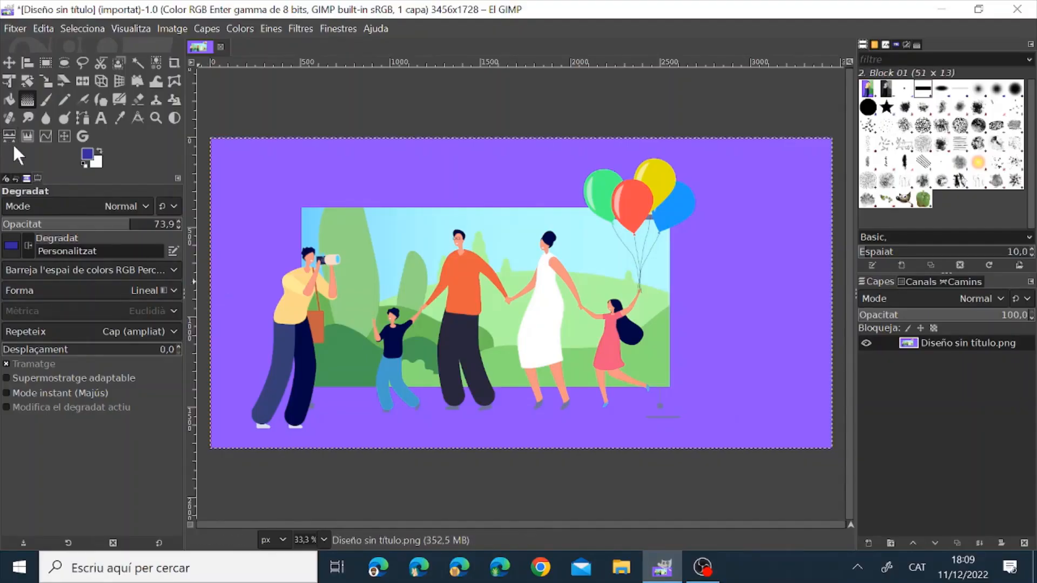
Draw a short vertical linear gradient at X 342 px between about Y 66 and 183 px, and set its opacity to 72
left_click(26, 93)
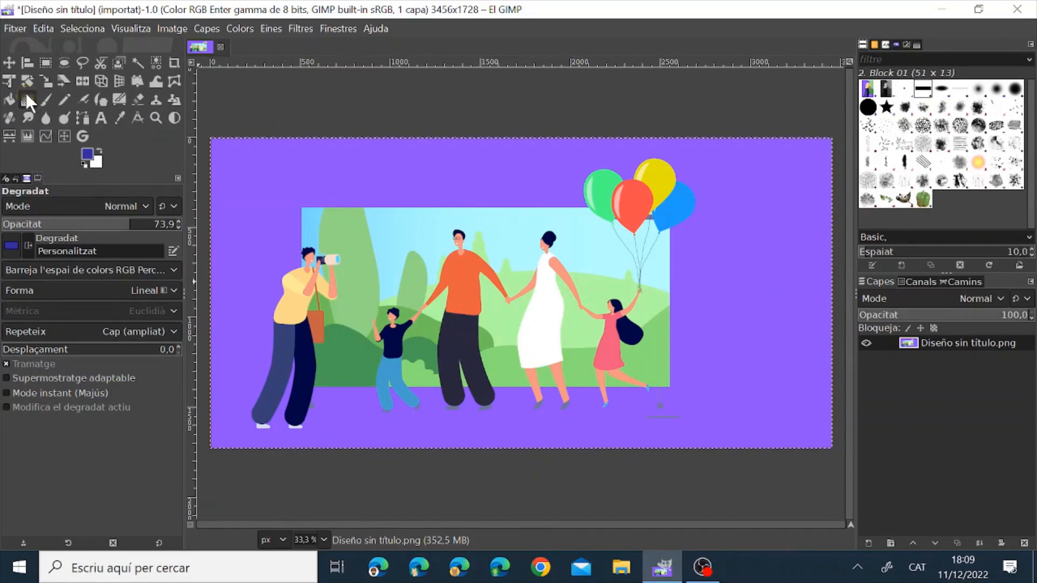
left_click(271, 149)
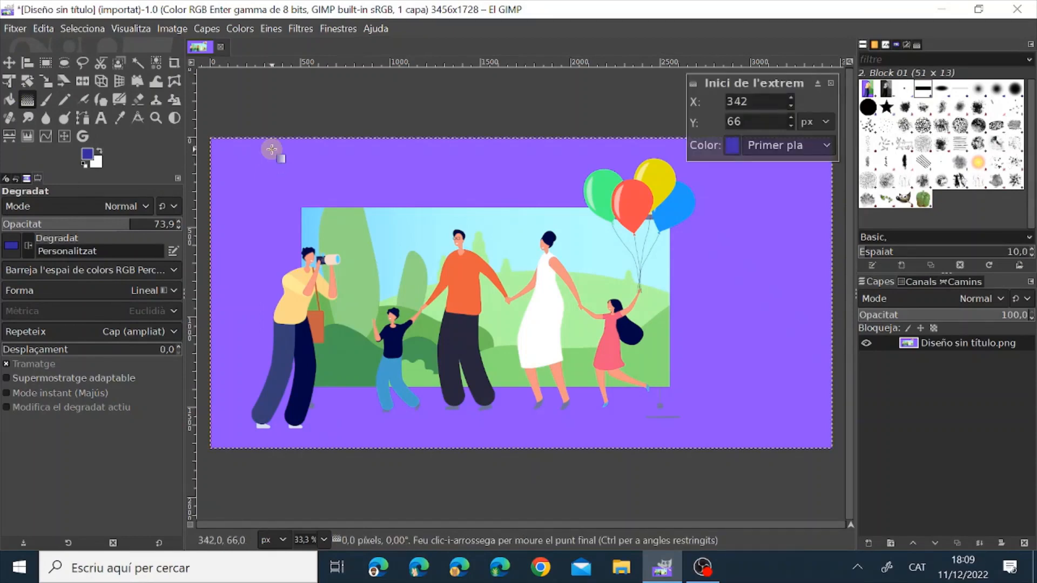
left_click_drag(272, 149, 271, 171)
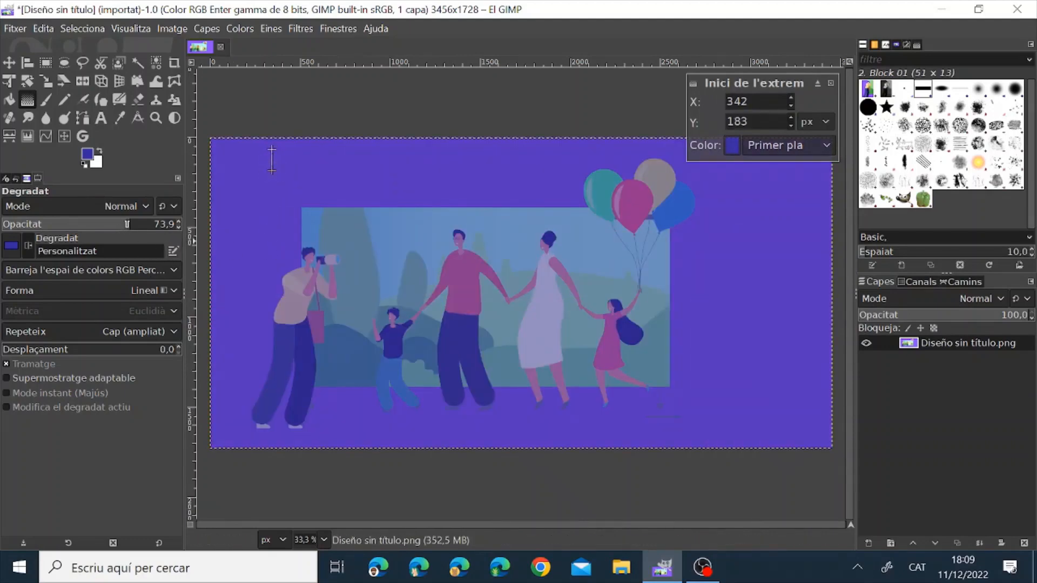
mouse_move(127, 224)
left_mouse_down()
mouse_move(186, 223)
mouse_move(130, 224)
left_mouse_up()
Try the two-colour HSV, two-colour RGB and foreground-to-transparent presets on the gradient
left_click(10, 246)
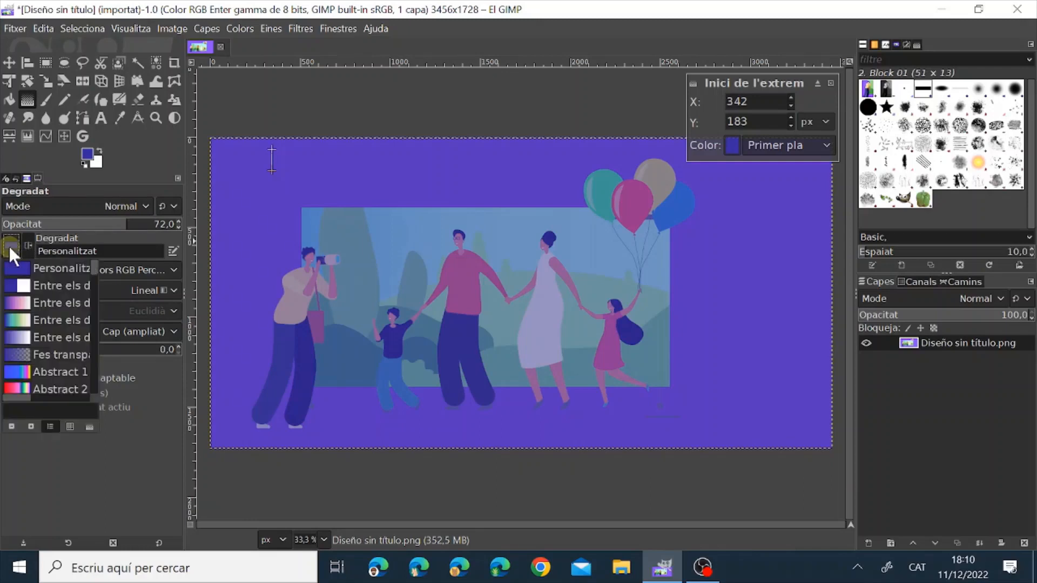
left_click(16, 303)
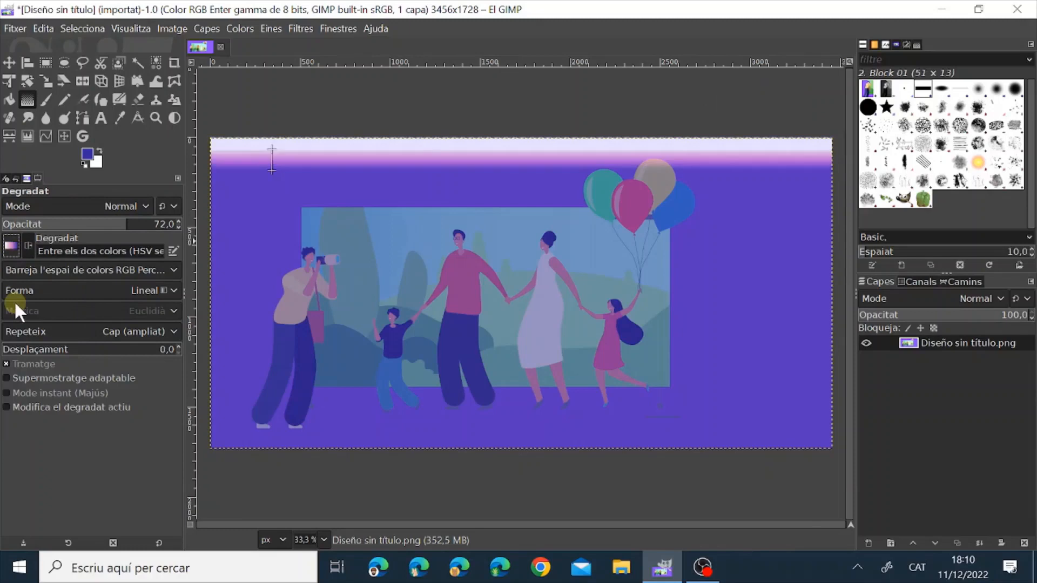
left_click(6, 246)
left_click(14, 336)
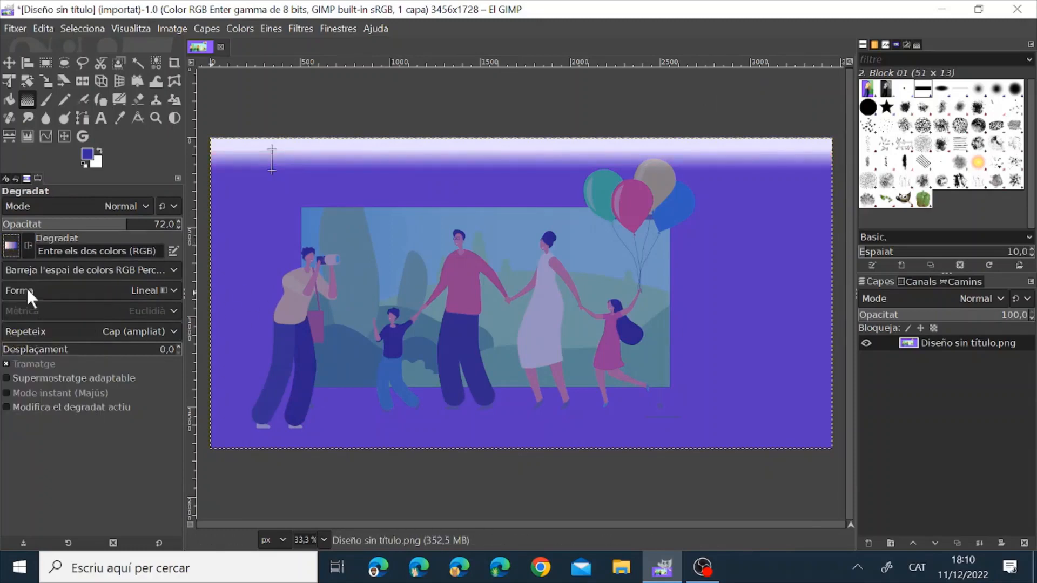
left_click(8, 250)
left_click(17, 355)
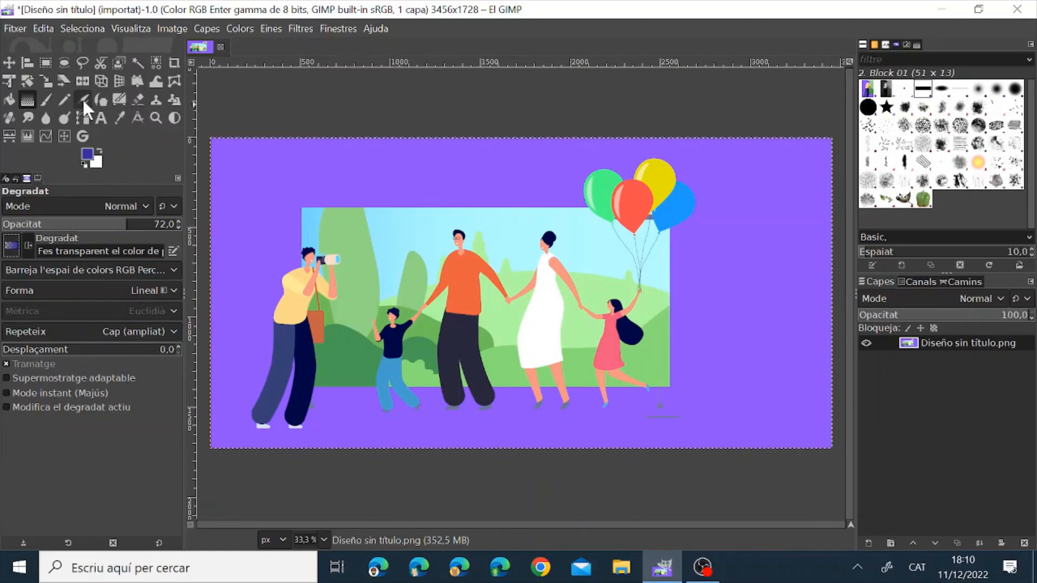
Paint wavy Paintbrush strokes above the family with the brushes 2. Block 01, 2. Block 02 and 2. Hardness 050
left_click(46, 99)
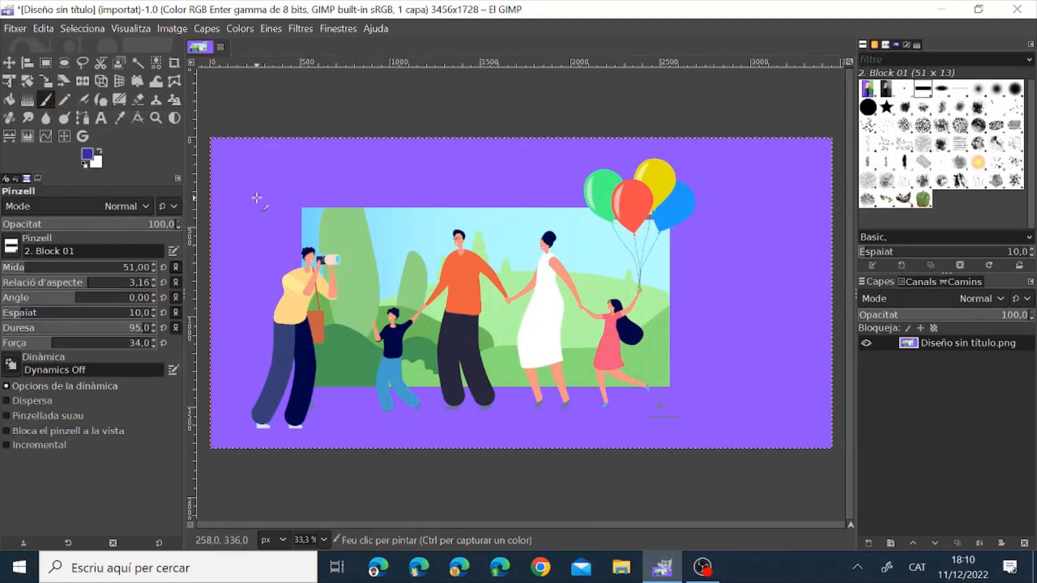
mouse_move(255, 195)
left_mouse_down()
mouse_move(277, 174)
mouse_move(316, 187)
mouse_move(323, 169)
mouse_move(339, 184)
mouse_move(354, 159)
mouse_move(376, 178)
mouse_move(391, 166)
mouse_move(424, 187)
mouse_move(443, 171)
left_mouse_up()
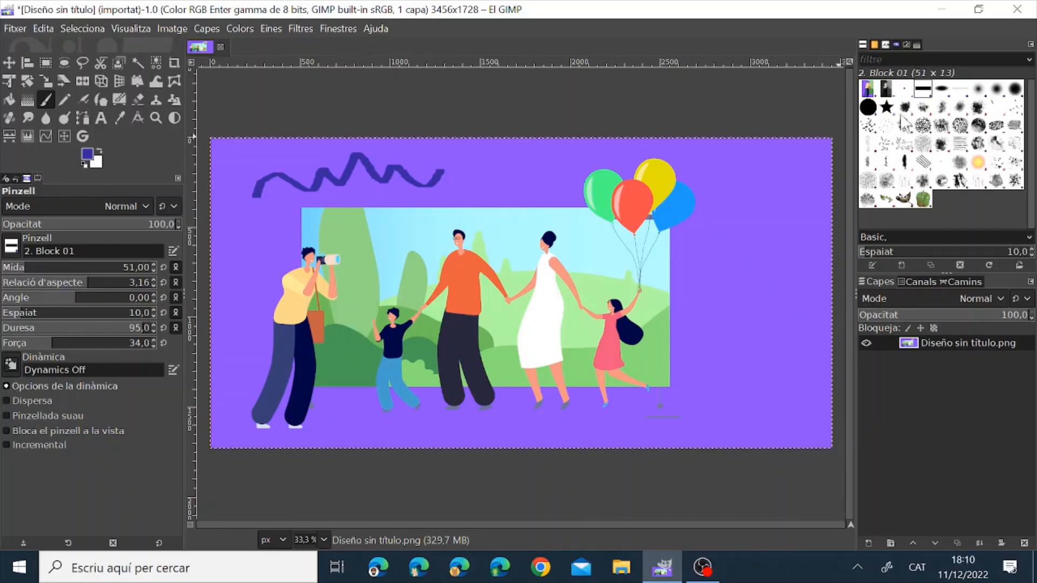
left_click(941, 88)
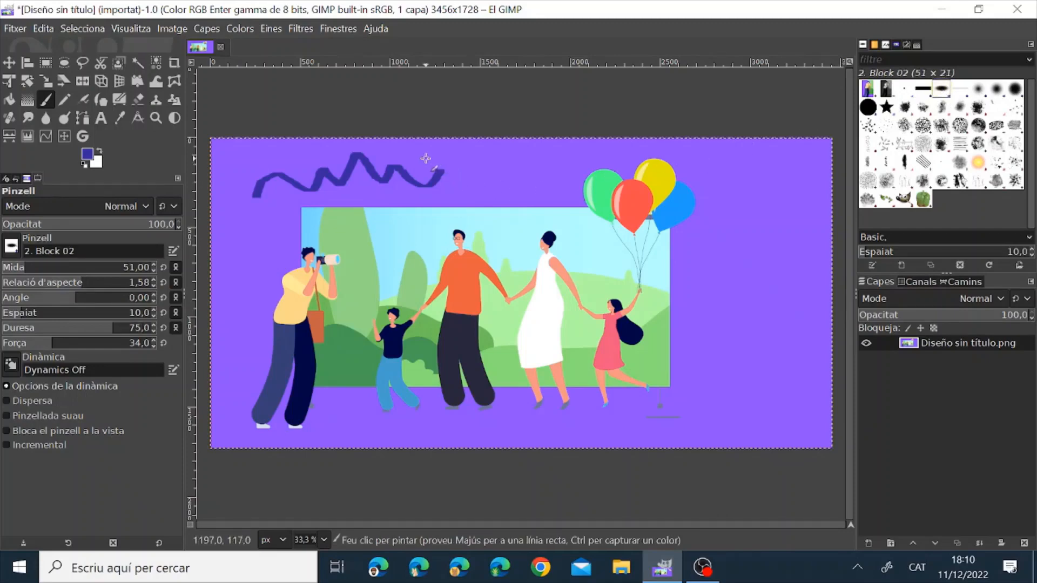
mouse_move(424, 160)
left_mouse_down()
mouse_move(451, 151)
mouse_move(468, 167)
mouse_move(478, 152)
mouse_move(490, 155)
left_mouse_up()
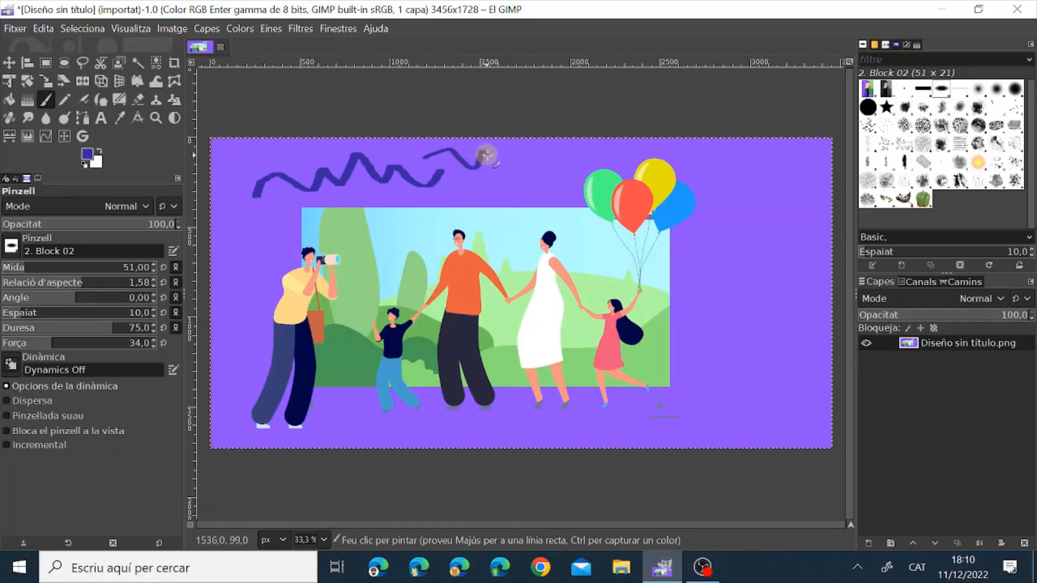
left_click(996, 88)
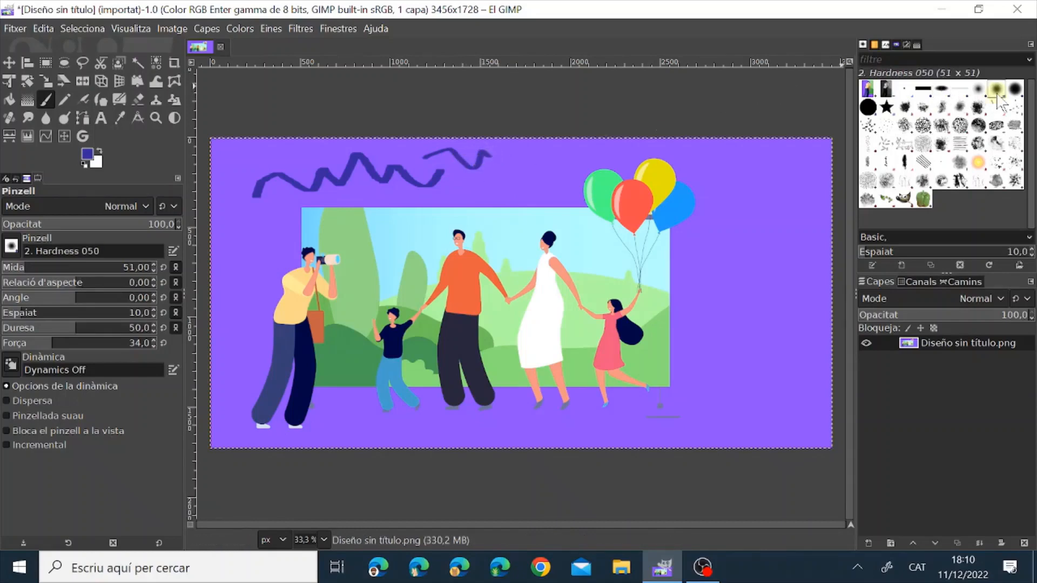
mouse_move(484, 190)
left_mouse_down()
mouse_move(497, 167)
mouse_move(539, 176)
mouse_move(567, 146)
left_mouse_up()
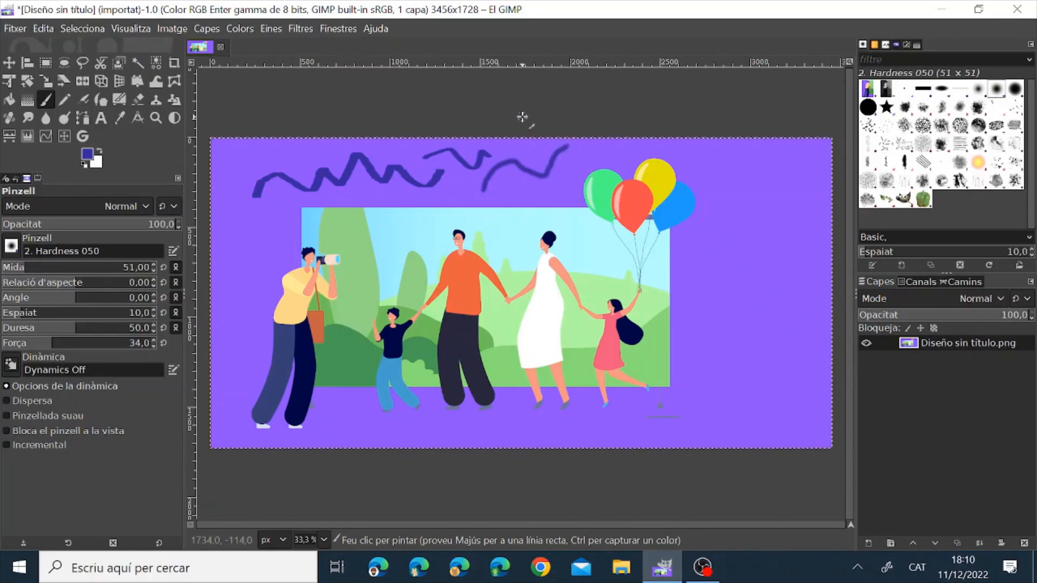
Draw a Pencil stroke just above the landscape and an Airbrush curve on the purple area beside the balloons
left_click(66, 93)
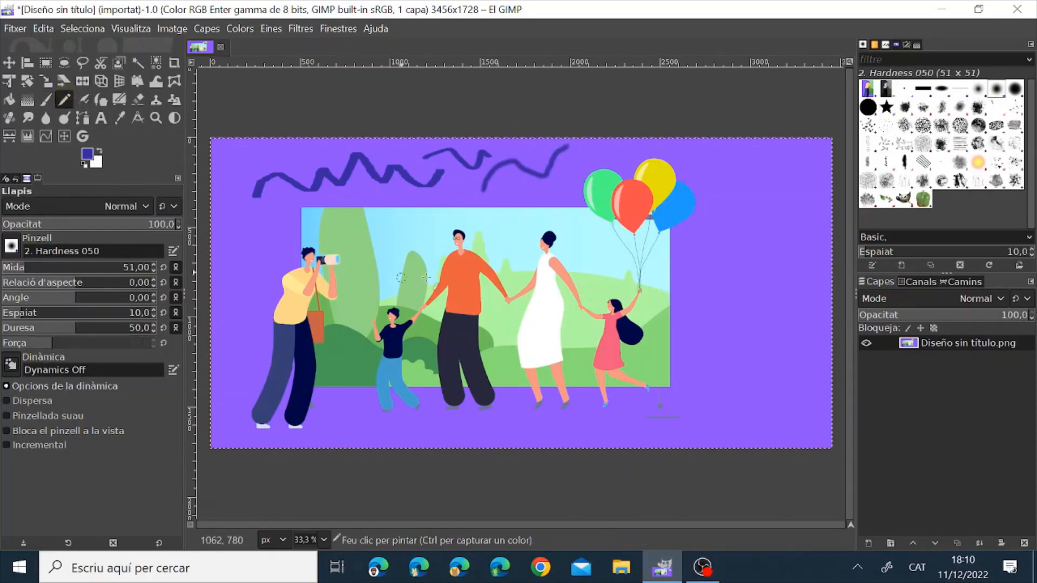
mouse_move(455, 197)
left_mouse_down()
mouse_move(554, 200)
mouse_move(566, 179)
left_mouse_up()
left_click(82, 100)
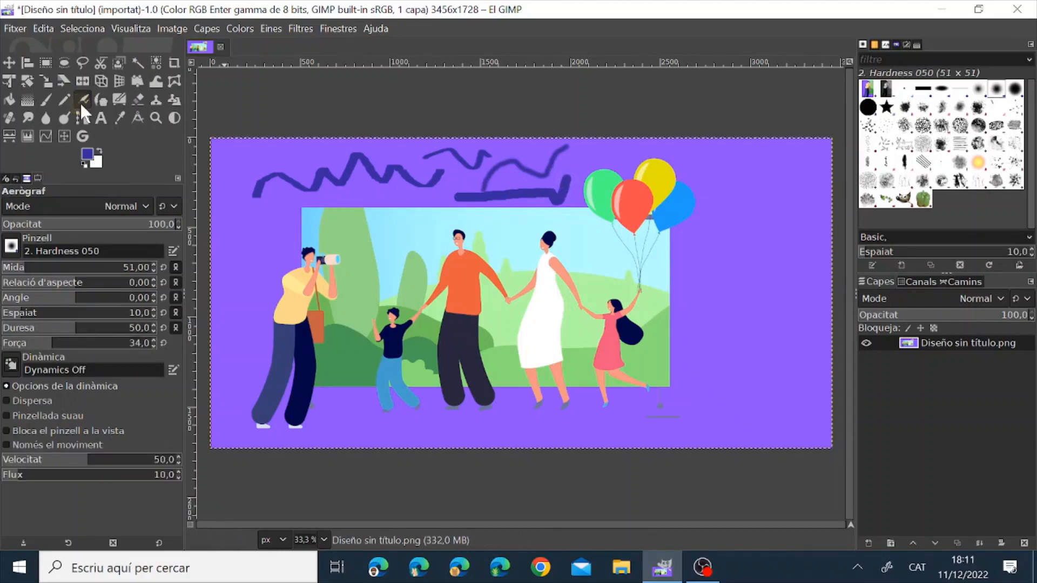
mouse_move(695, 159)
left_mouse_down()
mouse_move(743, 167)
mouse_move(742, 211)
mouse_move(716, 244)
mouse_move(740, 283)
left_mouse_up()
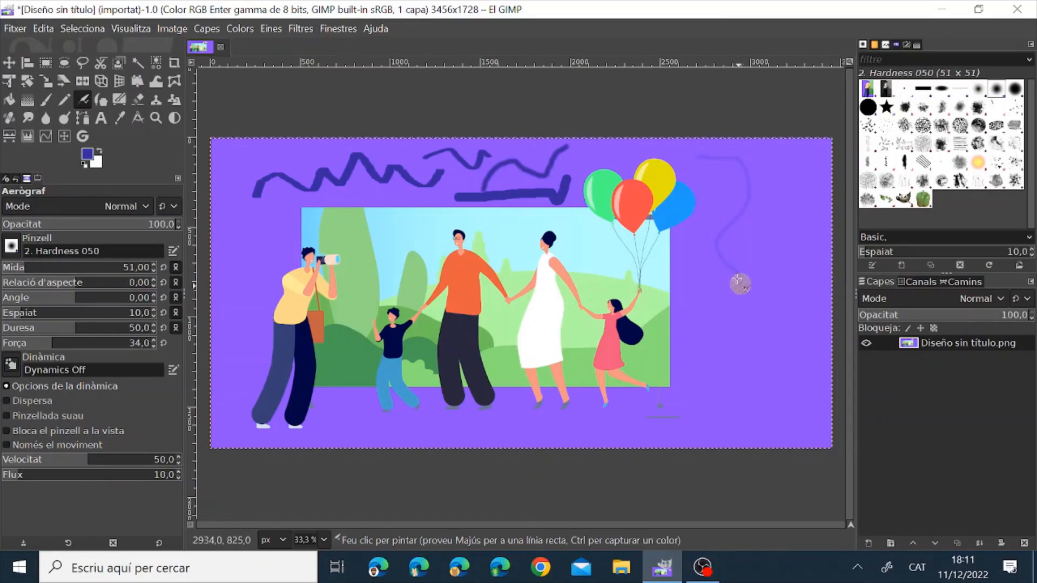
Draw one curved stroke with the Ink tool and one with the 100% Opaque MyPaint brush on the purple area beside the girl
left_click(101, 100)
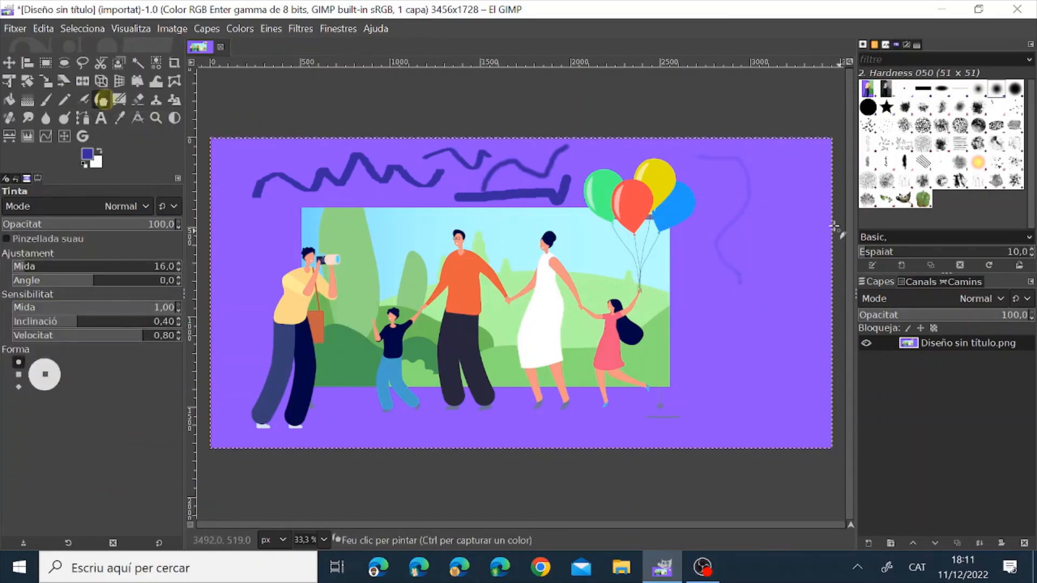
mouse_move(787, 198)
left_mouse_down()
mouse_move(772, 302)
mouse_move(754, 310)
left_mouse_up()
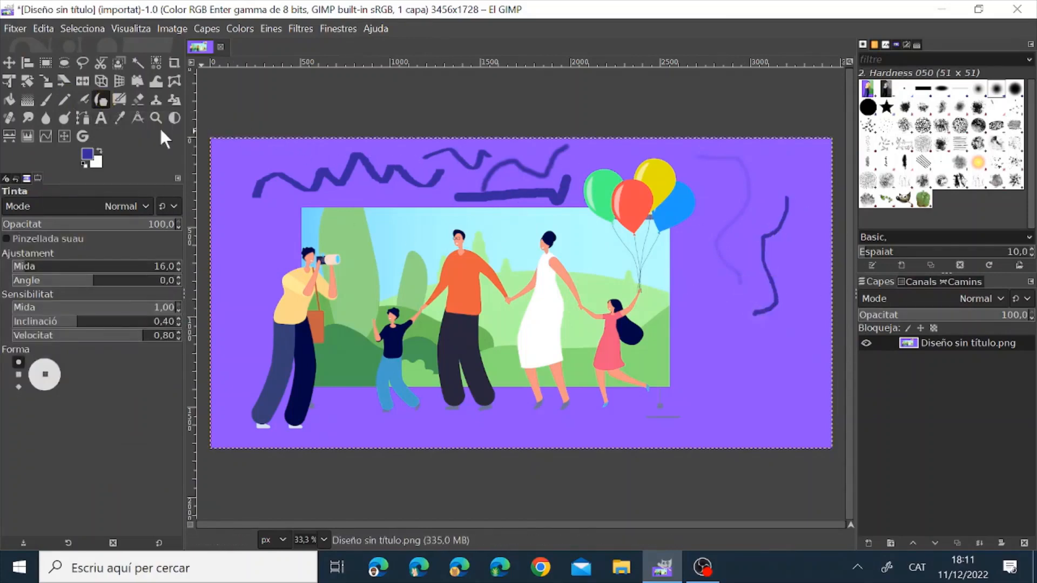
left_click(119, 100)
mouse_move(701, 279)
left_mouse_down()
mouse_move(734, 334)
mouse_move(716, 348)
mouse_move(761, 372)
left_mouse_up()
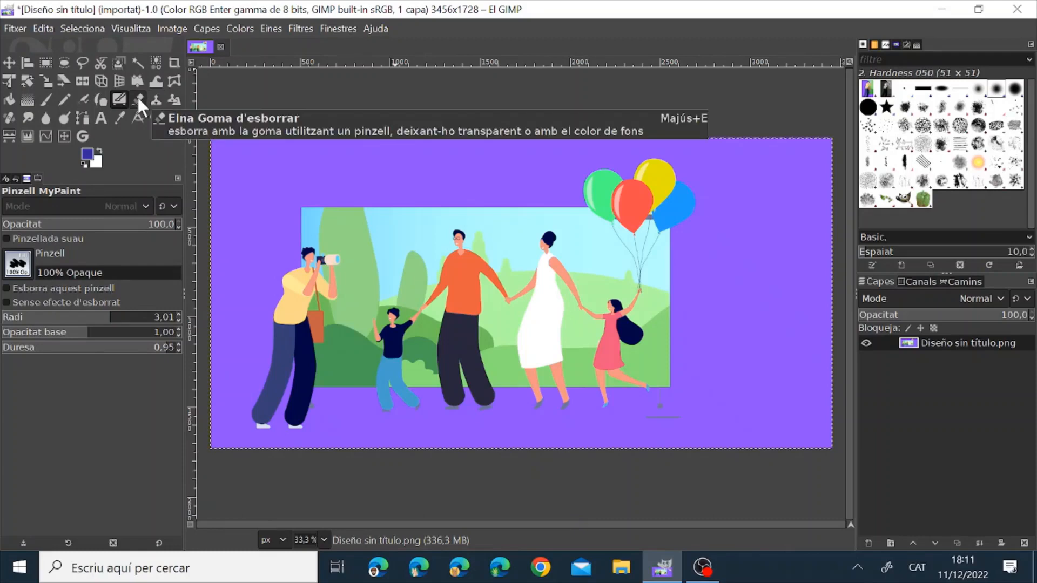
Erase an area above the photographer with the Eraser, then a stretch along the landscape's upper edge at brush size 175
left_click(138, 99)
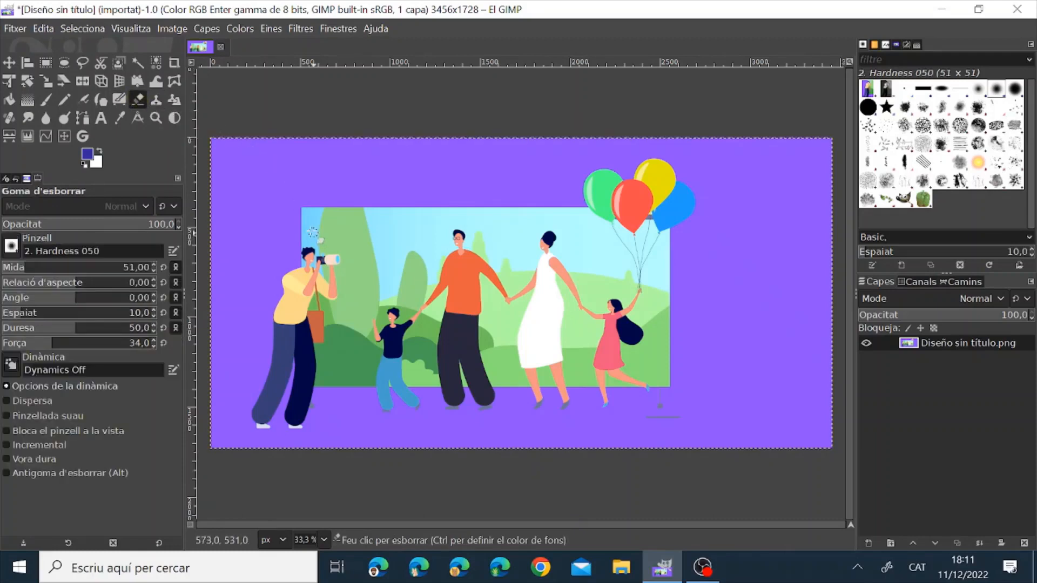
mouse_move(313, 233)
left_mouse_down()
mouse_move(307, 216)
mouse_move(316, 199)
mouse_move(313, 227)
mouse_move(331, 198)
mouse_move(318, 229)
mouse_move(302, 212)
left_mouse_up()
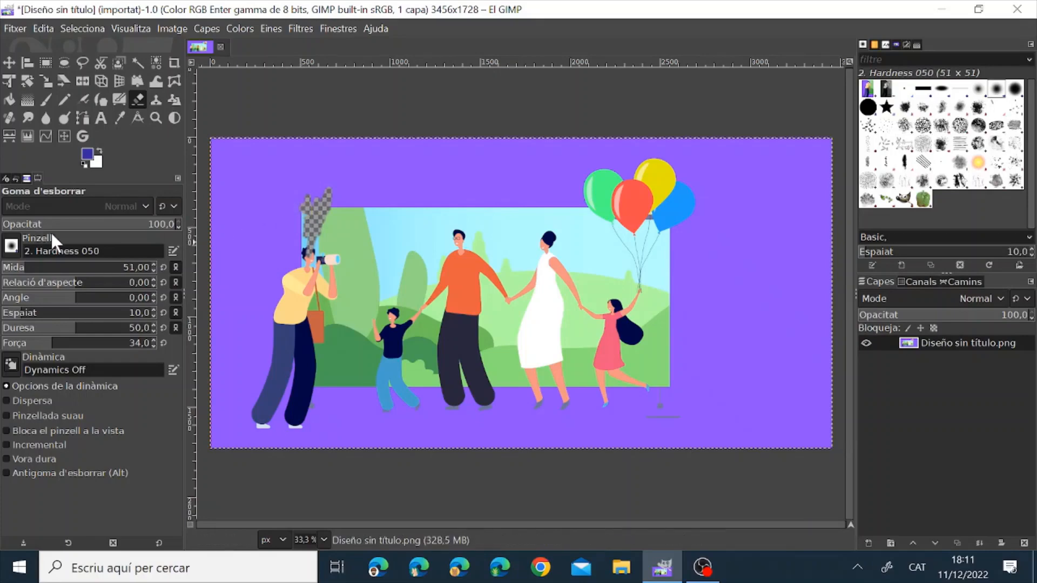
left_click_drag(23, 268, 53, 270)
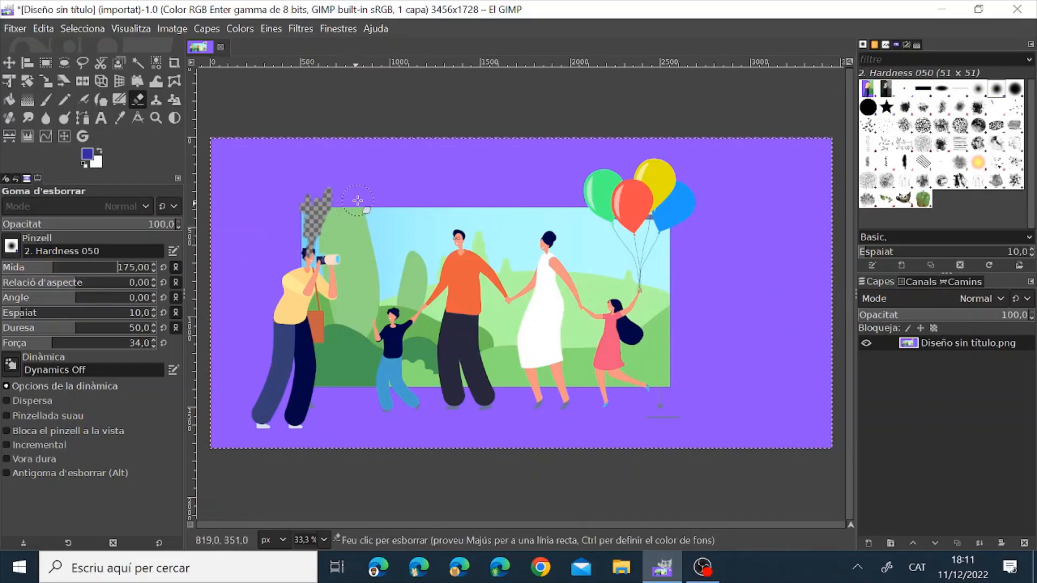
mouse_move(360, 213)
left_mouse_down()
mouse_move(366, 242)
mouse_move(373, 212)
mouse_move(380, 237)
mouse_move(398, 211)
mouse_move(422, 216)
mouse_move(416, 228)
mouse_move(433, 216)
left_mouse_up()
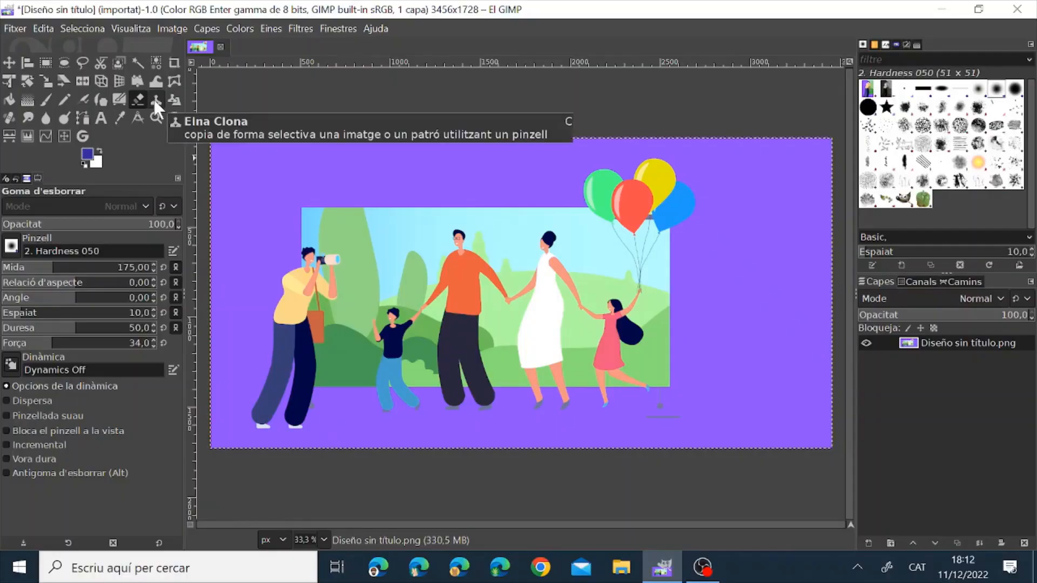
Clone plain purple background from above the photographer over his head and torso with the size 175 brush
left_click(156, 99)
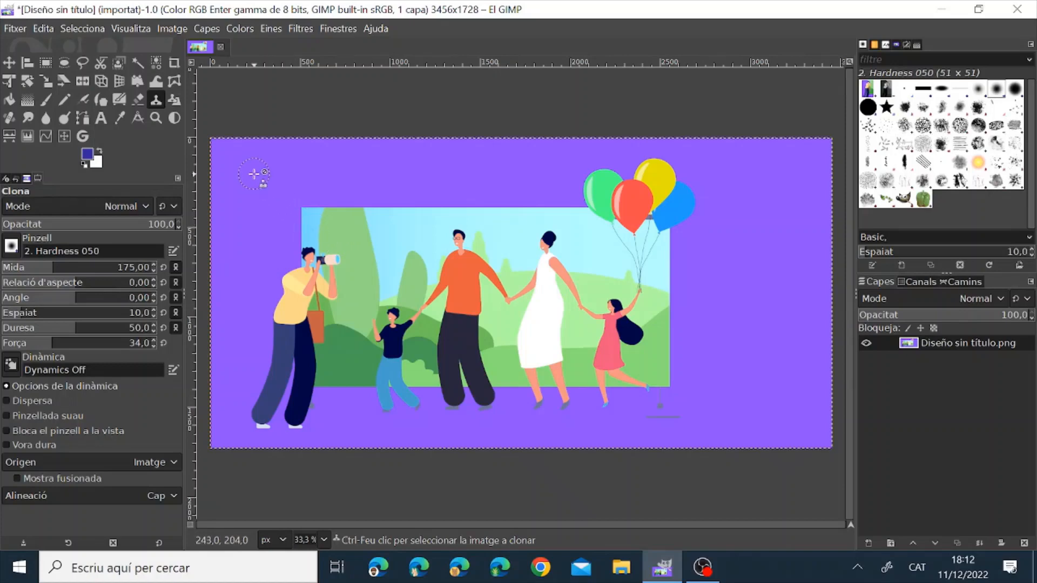
key("ctrl")
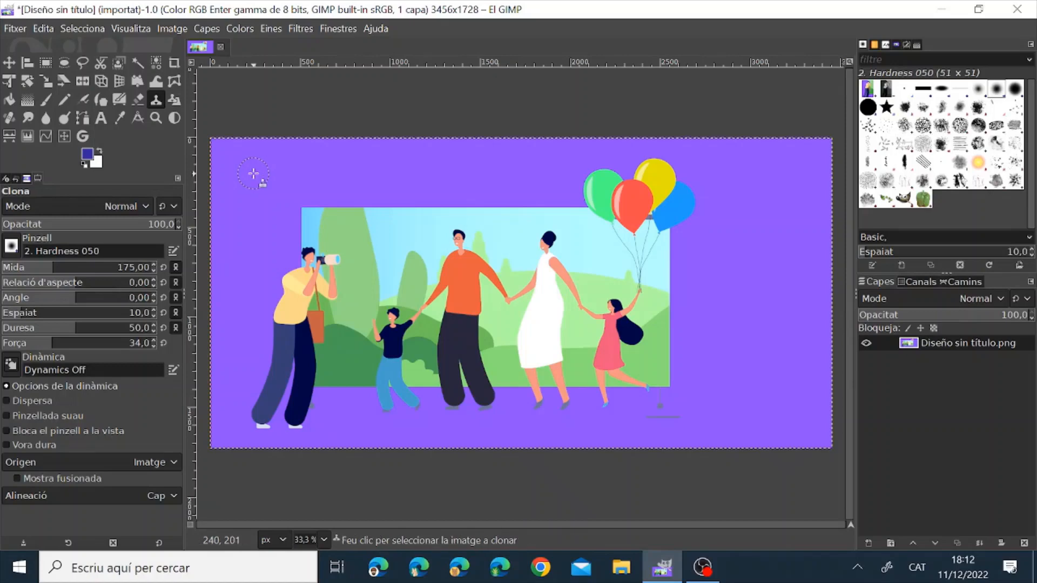
left_click(253, 174, "ctrl")
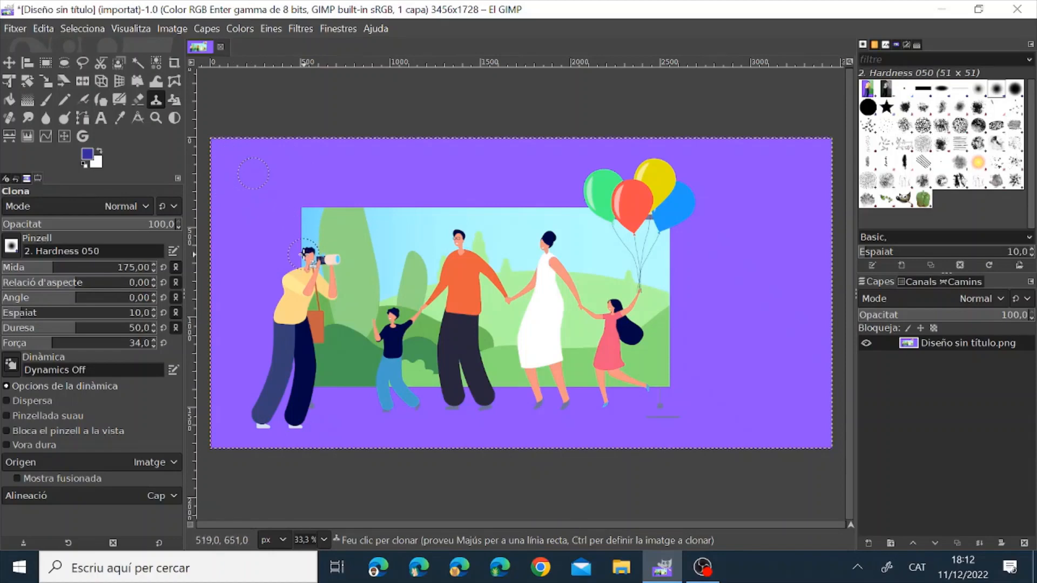
mouse_move(304, 252)
left_mouse_down()
mouse_move(313, 274)
mouse_move(327, 250)
mouse_move(331, 269)
mouse_move(327, 257)
mouse_move(319, 281)
mouse_move(291, 263)
mouse_move(275, 282)
mouse_move(289, 274)
mouse_move(299, 281)
mouse_move(295, 293)
mouse_move(289, 283)
mouse_move(291, 294)
mouse_move(314, 284)
mouse_move(317, 296)
mouse_move(304, 281)
mouse_move(339, 273)
mouse_move(333, 294)
mouse_move(324, 271)
mouse_move(319, 300)
mouse_move(294, 304)
mouse_move(280, 291)
mouse_move(275, 306)
mouse_move(277, 322)
mouse_move(298, 305)
mouse_move(302, 325)
mouse_move(305, 311)
mouse_move(285, 326)
mouse_move(315, 307)
mouse_move(319, 340)
mouse_move(282, 321)
mouse_move(294, 346)
left_mouse_up()
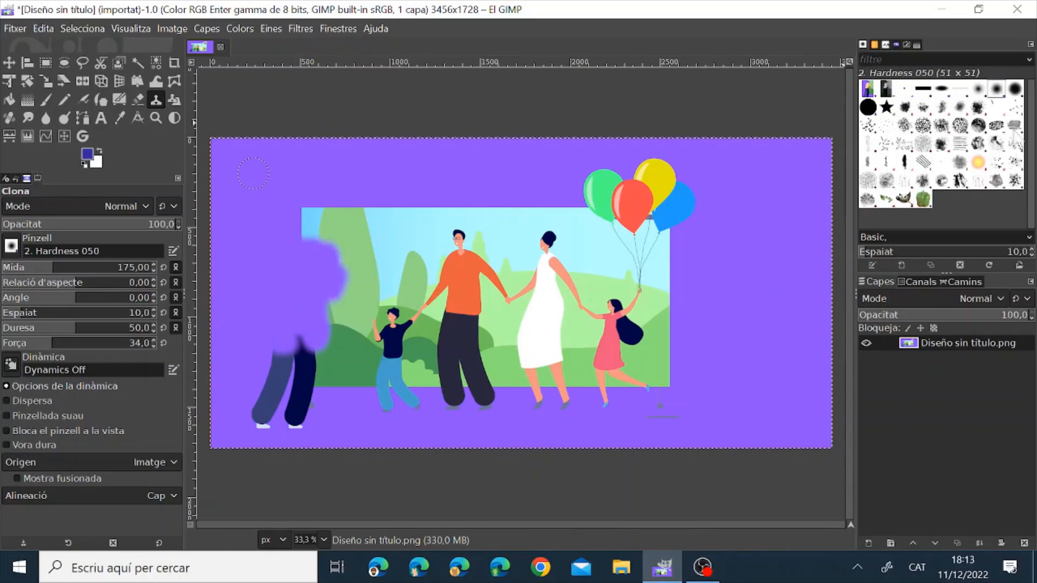
Try the Oils 01 and 2. Hardness 100 brushes and undo the cloning over the photographer
left_click(977, 143)
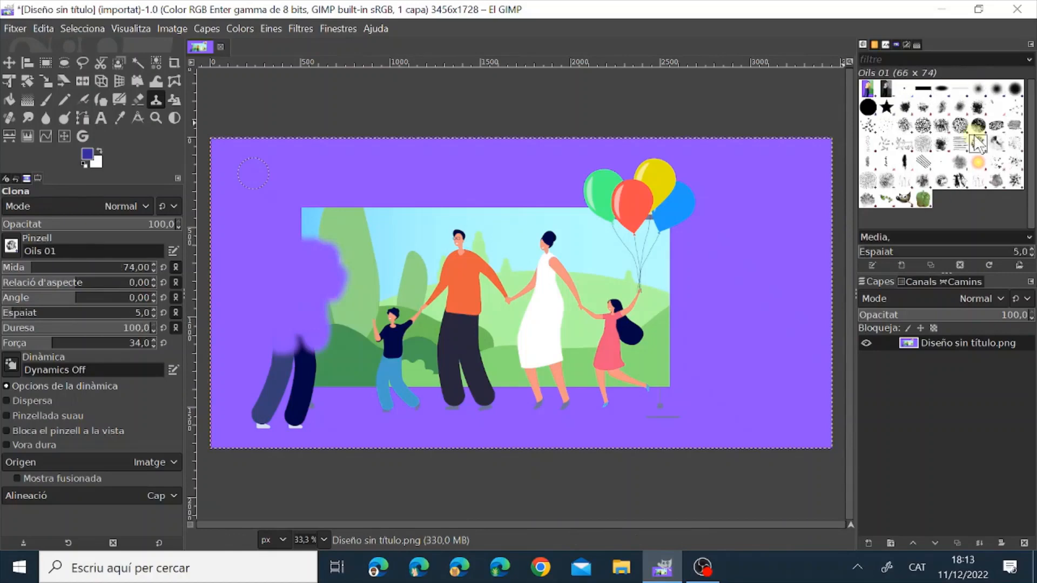
left_click(867, 107)
key("ctrl+z")
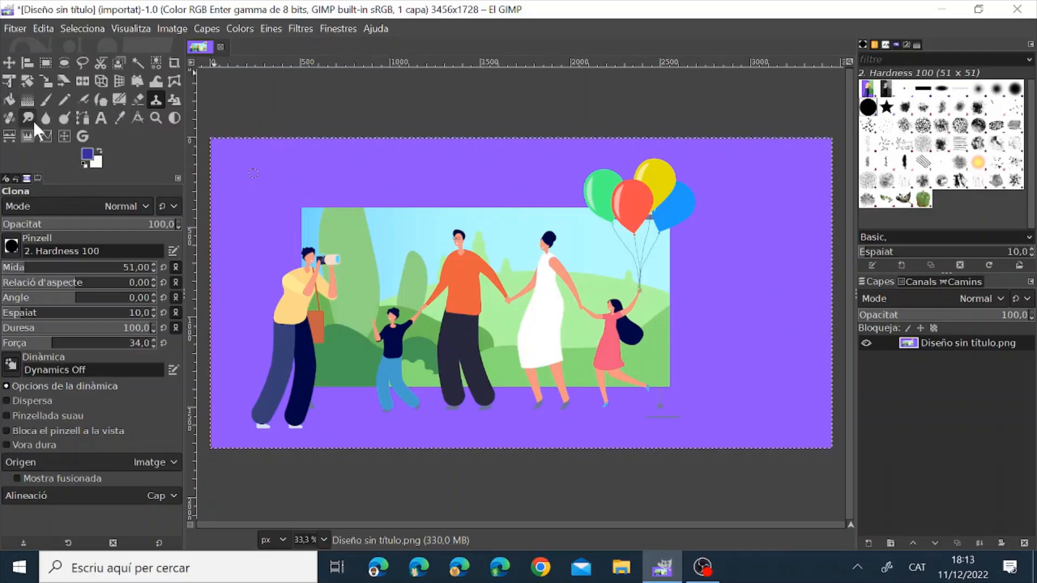
Add the text "Prova de text" in Arial Italic inside a text box on the purple area above the landscape
left_click(98, 118)
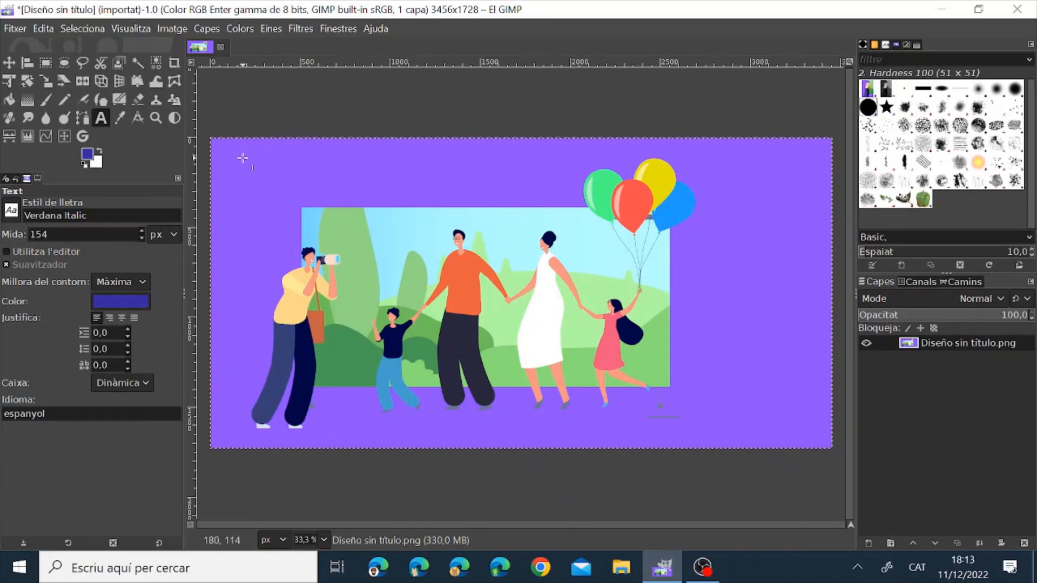
left_click_drag(242, 158, 516, 202)
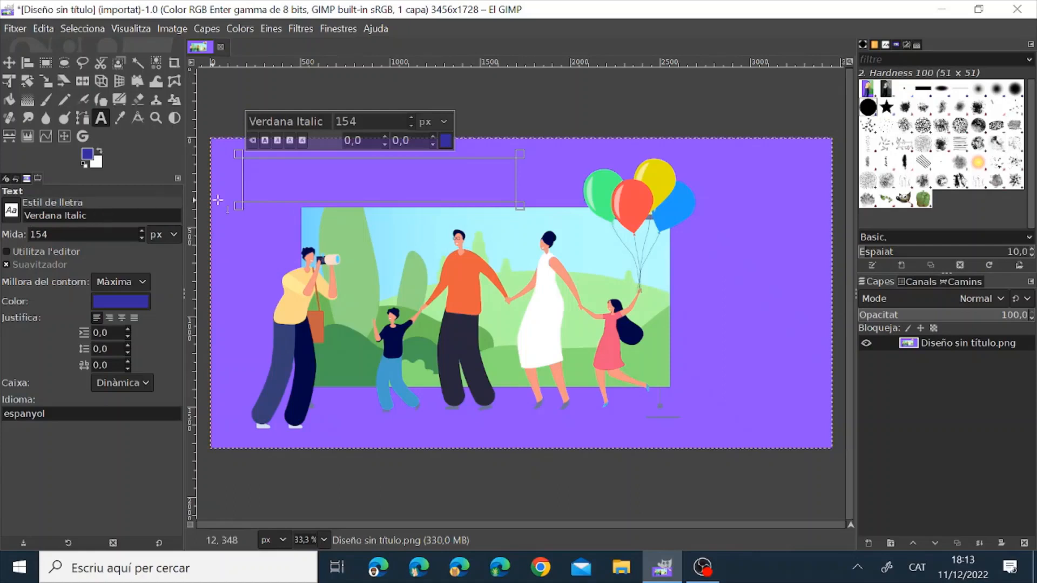
left_click(8, 215)
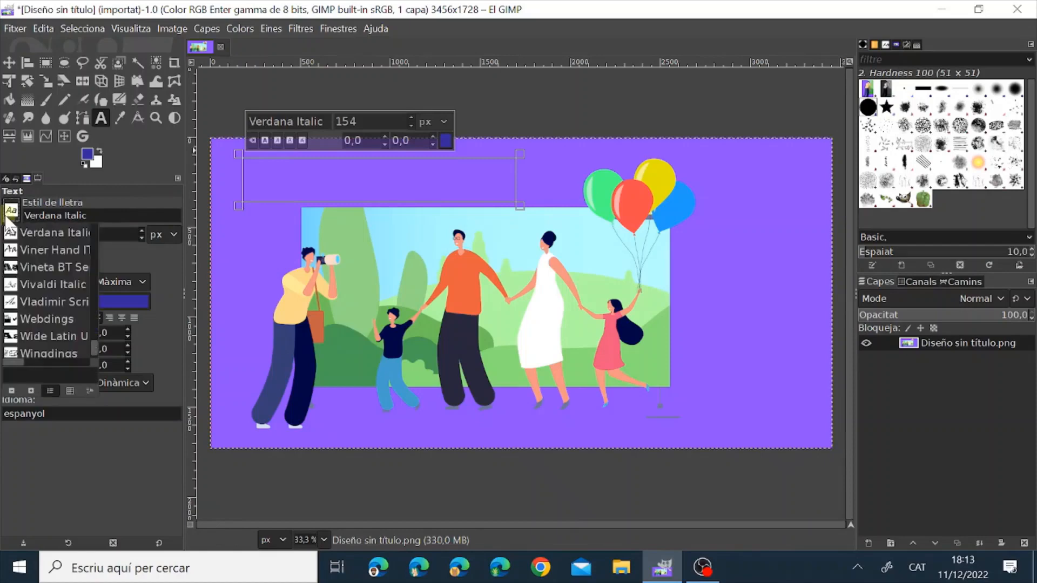
scroll(40, 293, "down", 3)
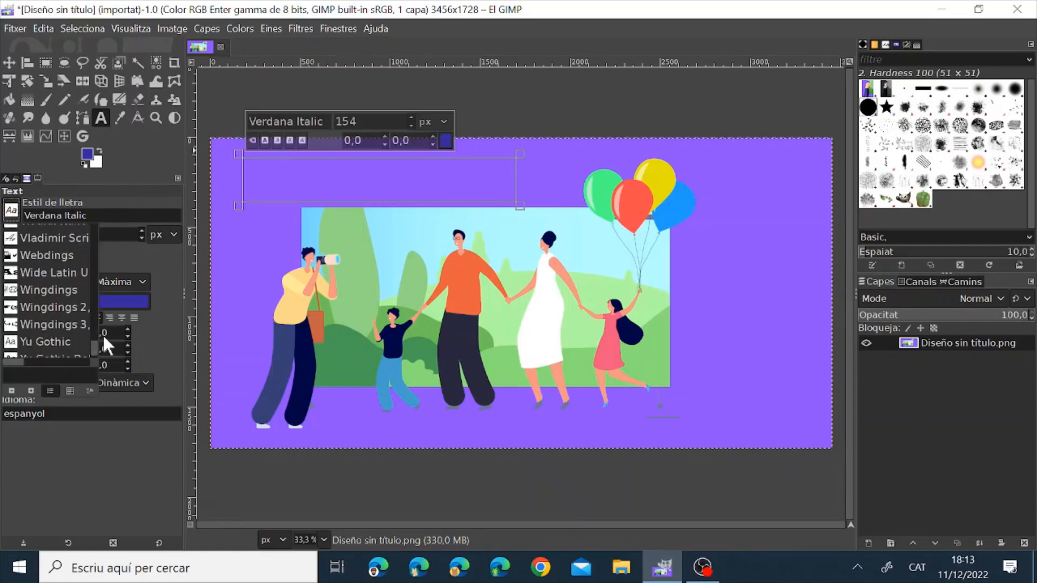
left_click_drag(96, 343, 95, 228)
left_click(54, 275)
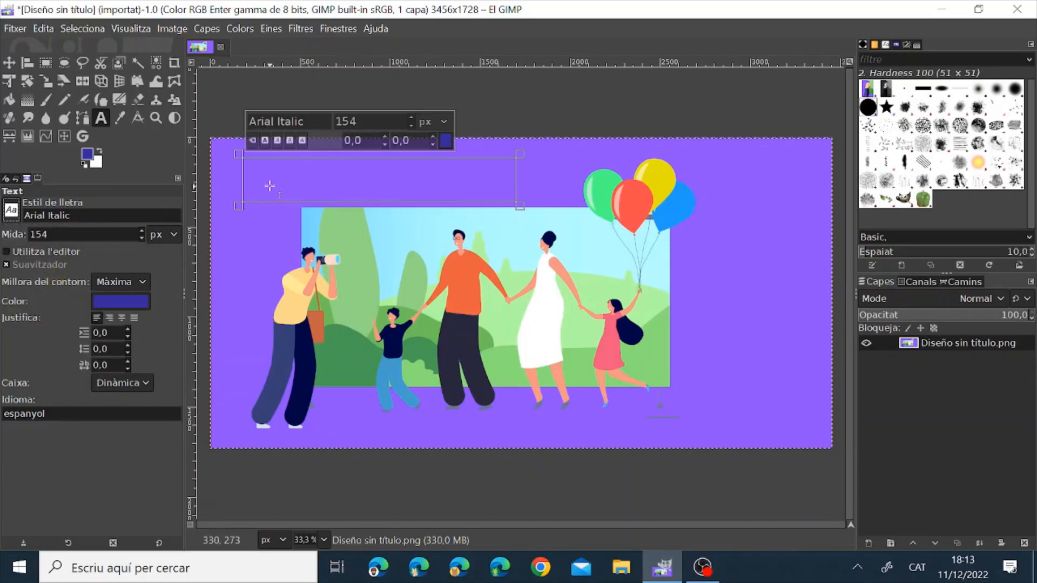
type("P")
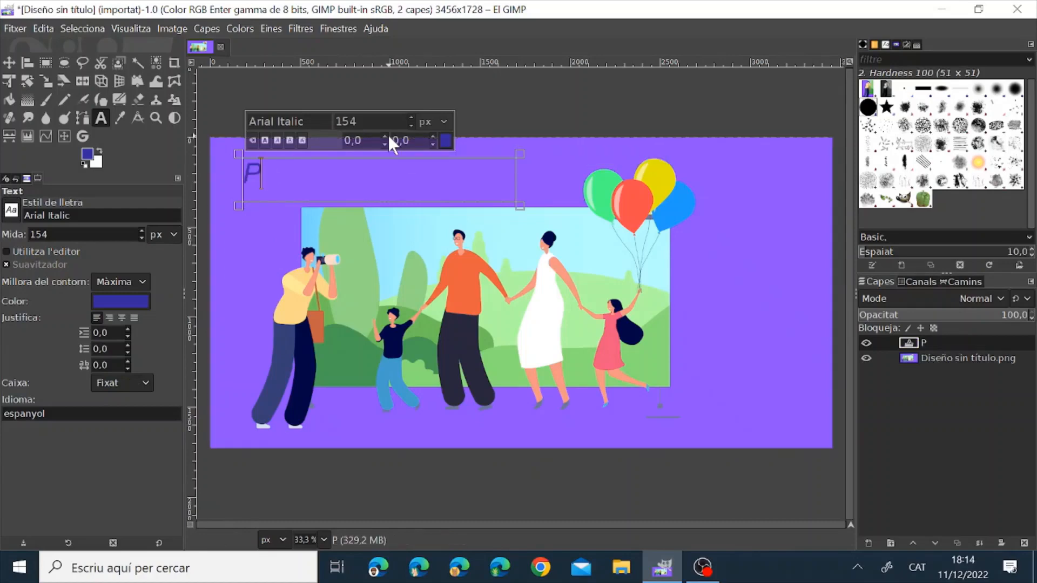
type("rova de text")
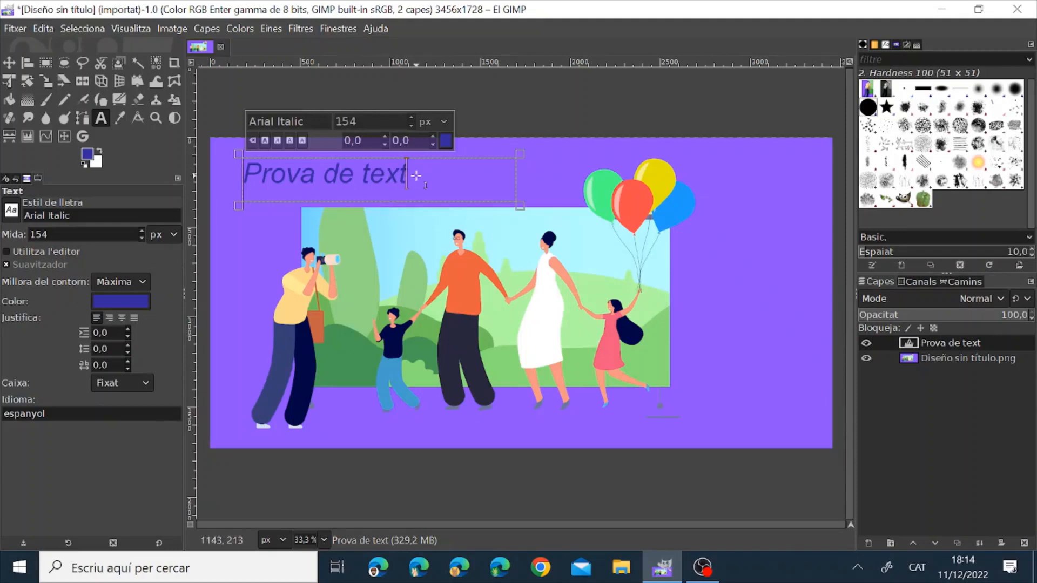
Recolour the whole "Prova de text" line white (ffffff) and set its size to 212 px
left_click_drag(407, 175, 244, 176)
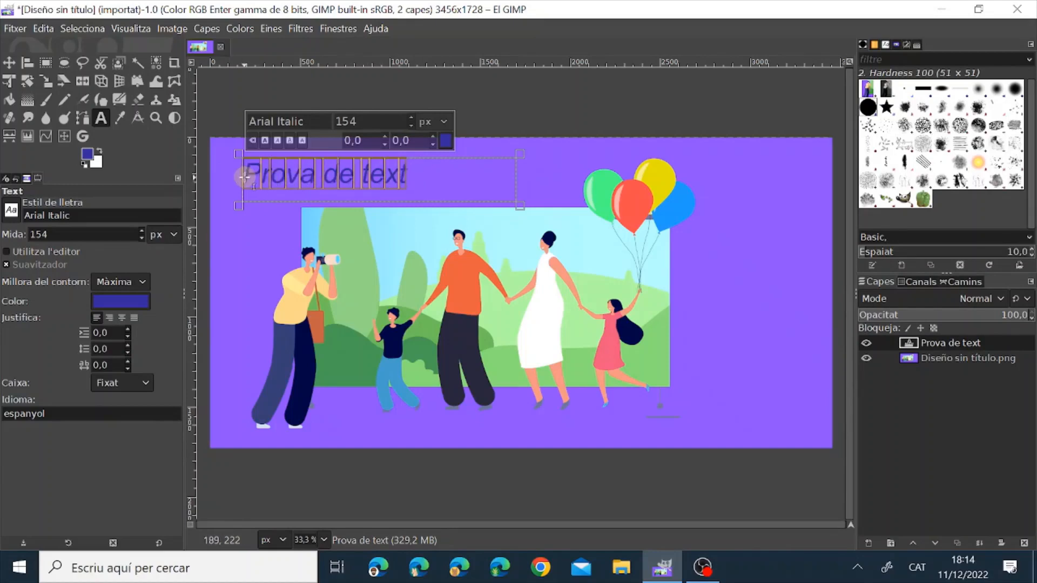
left_click(122, 300)
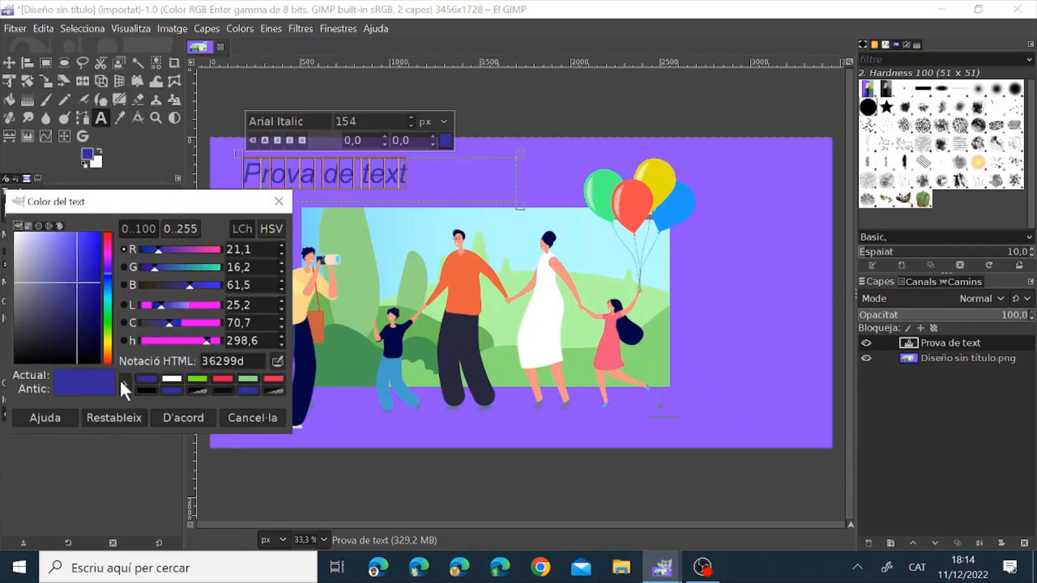
left_click(173, 378)
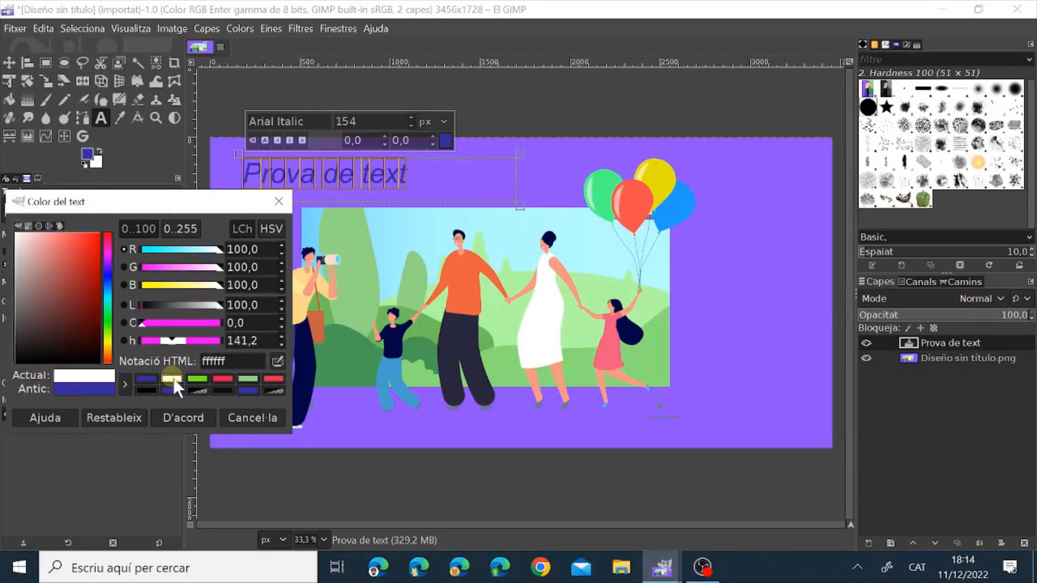
left_click(185, 415)
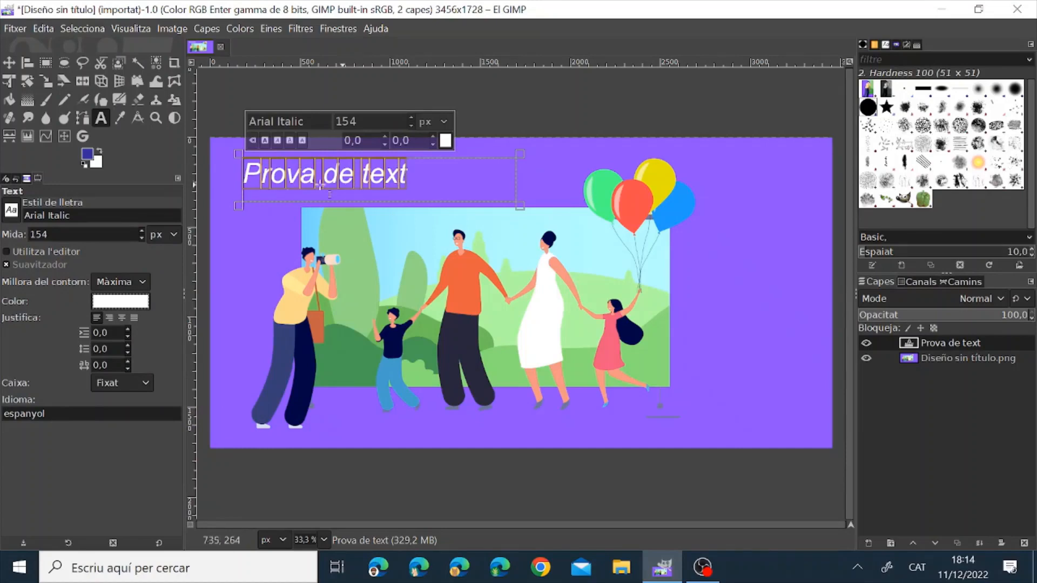
left_click(141, 230)
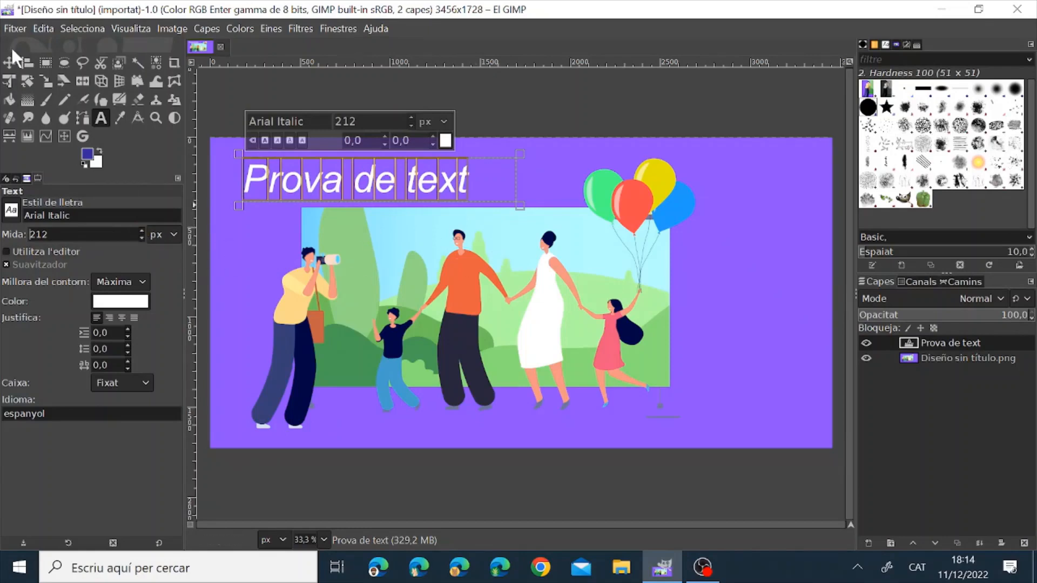
Switch to the Move tool with the text layer active
left_click(9, 62)
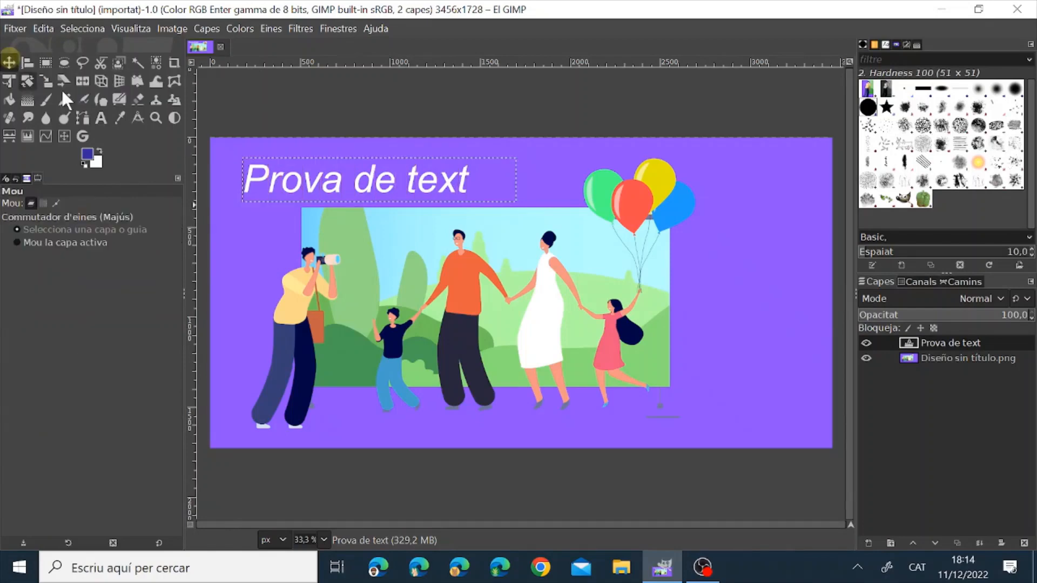